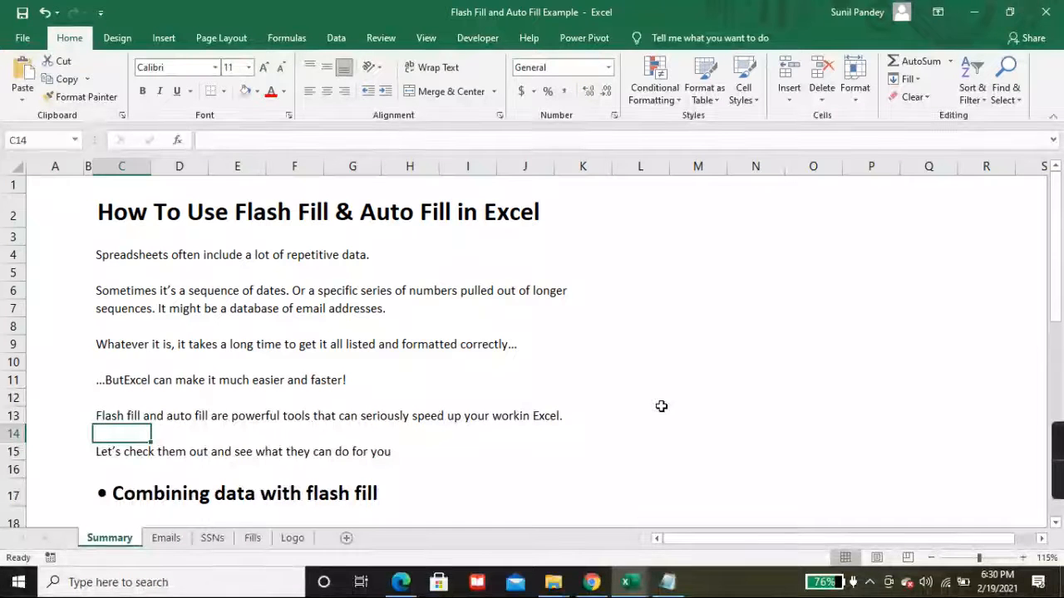
Step: Scroll through the current sheet, then switch to the Emails sheet
scroll(690, 358, down, 1)
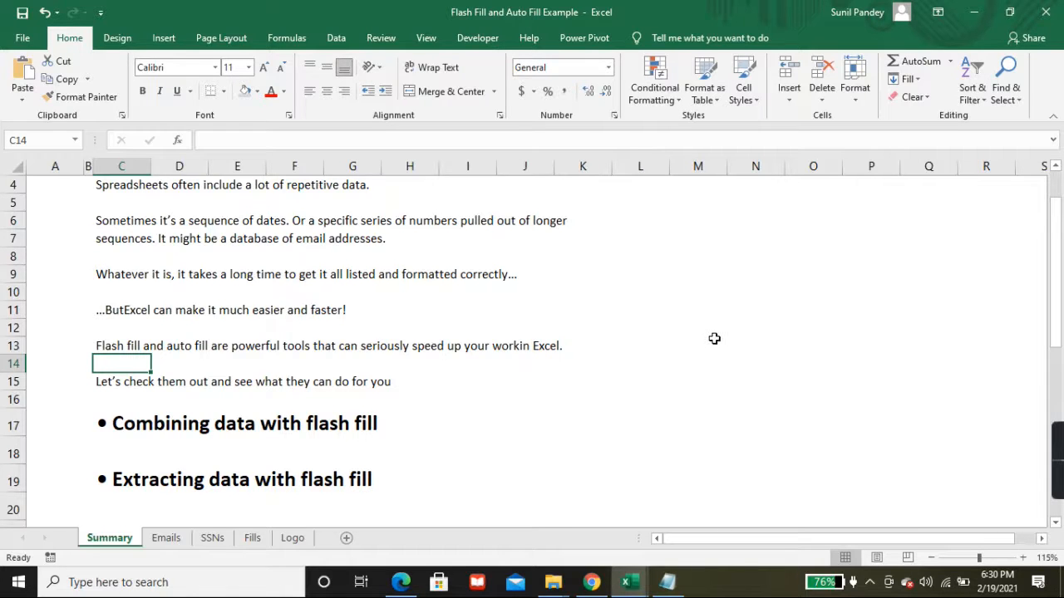
scroll(712, 337, down, 2)
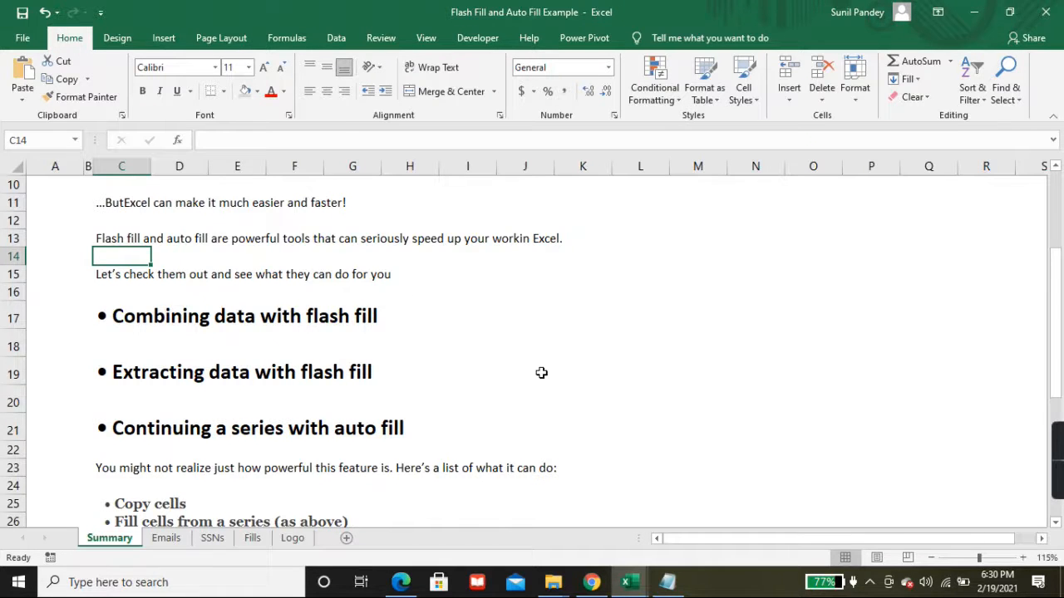
scroll(541, 373, down, 4)
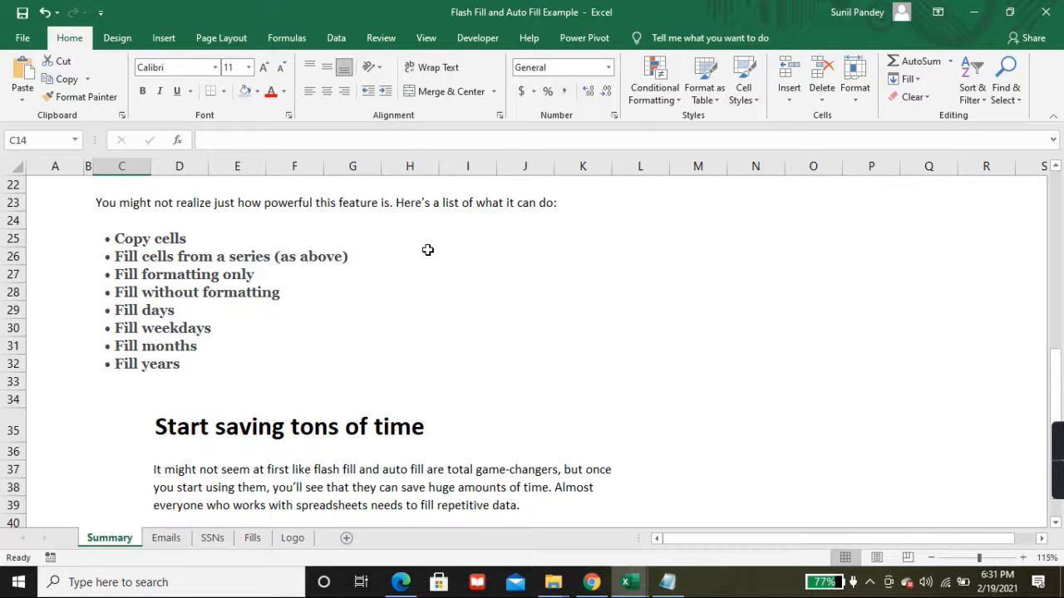
scroll(427, 249, down, 3)
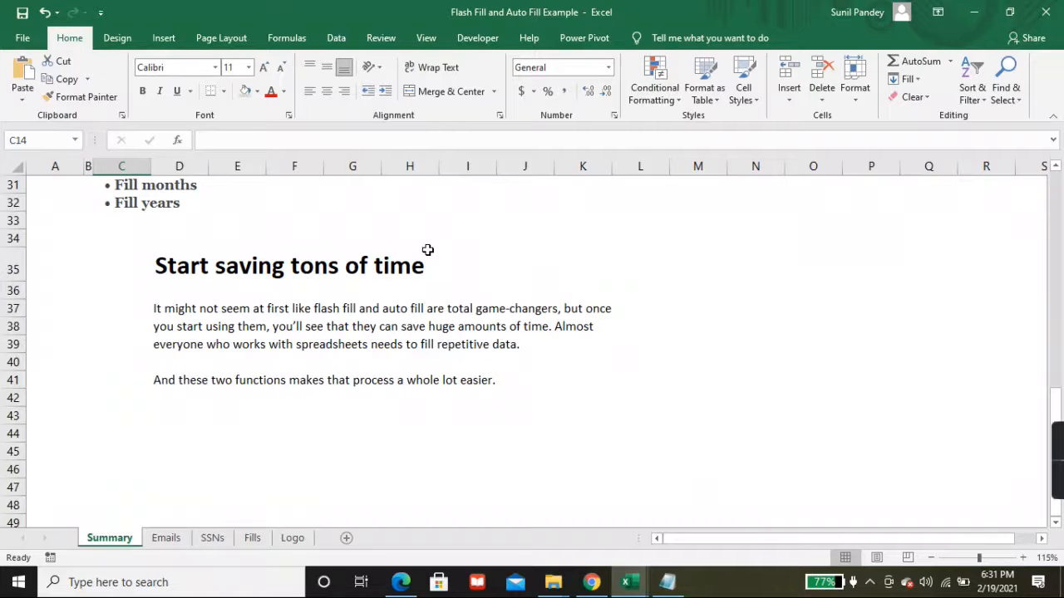
scroll(427, 249, up, 10)
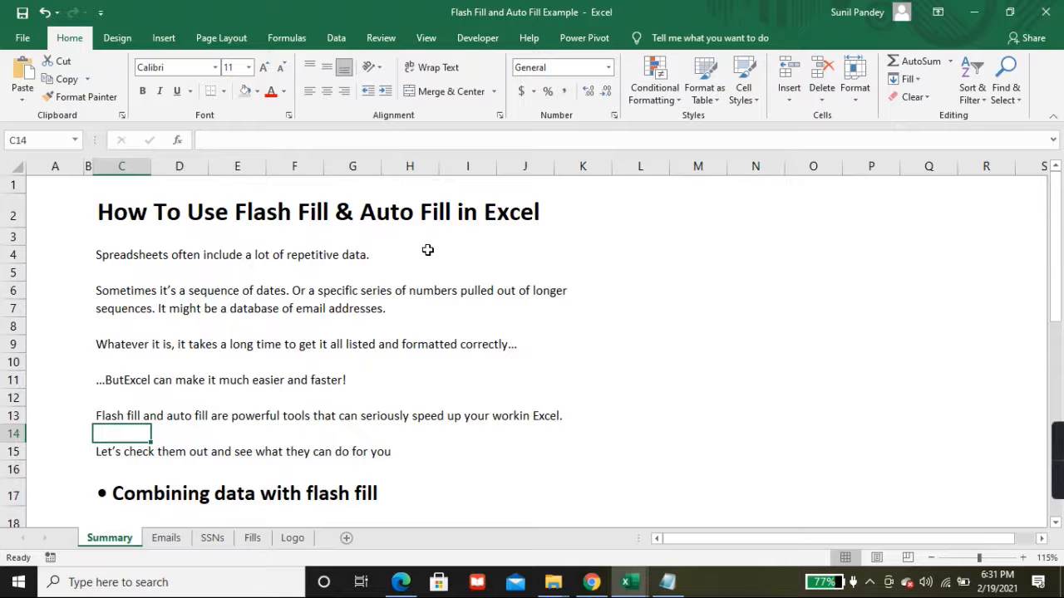
click(167, 538)
Step: Go over the First, Last and Email columns, pointing out the company names in column C
click(83, 225)
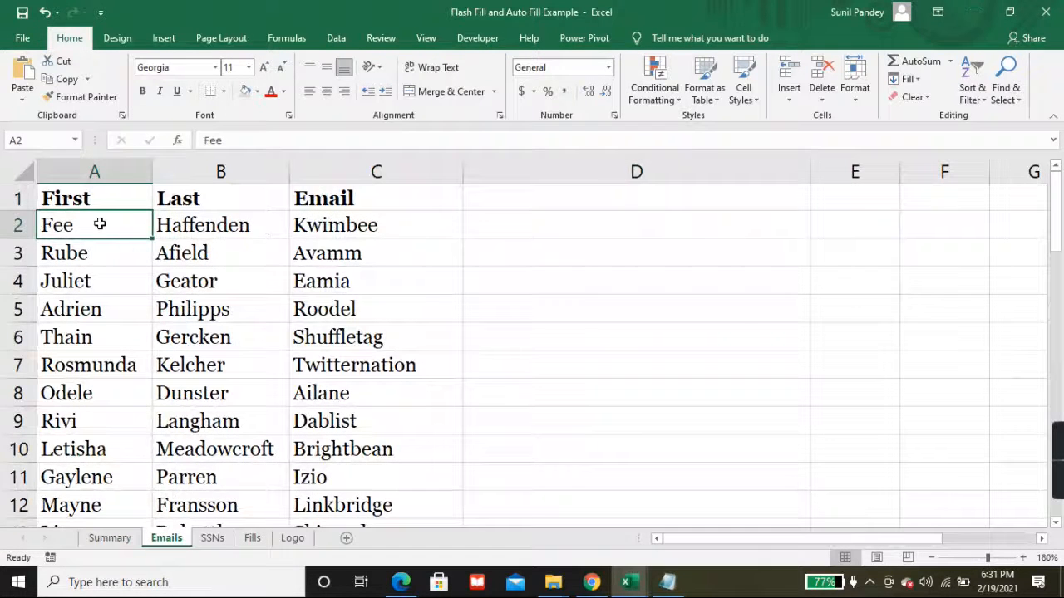
click(81, 196)
click(193, 199)
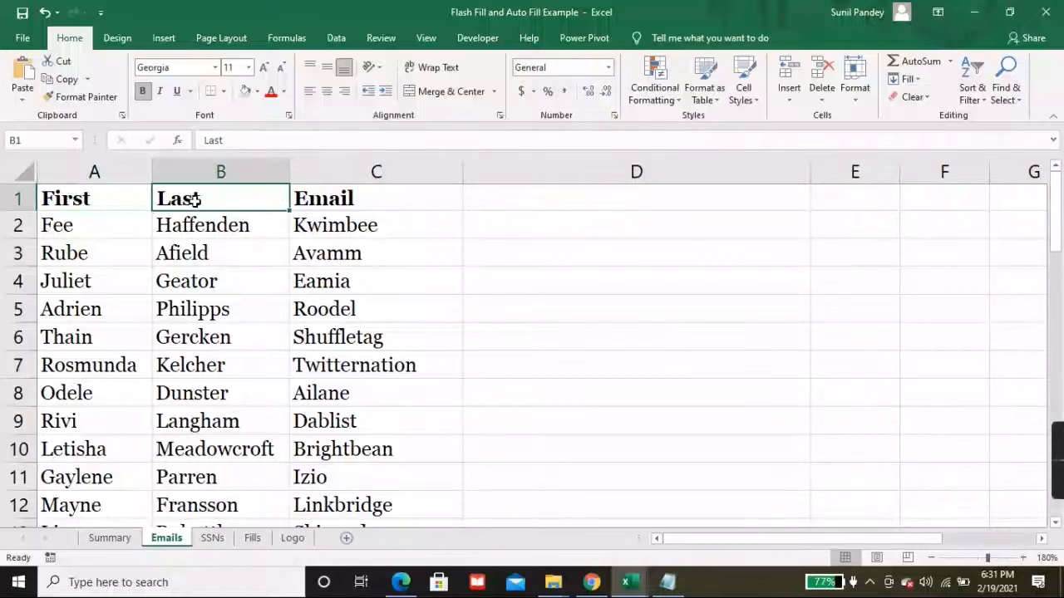
click(347, 228)
click(355, 309)
click(358, 365)
click(358, 392)
click(359, 449)
click(361, 480)
click(316, 199)
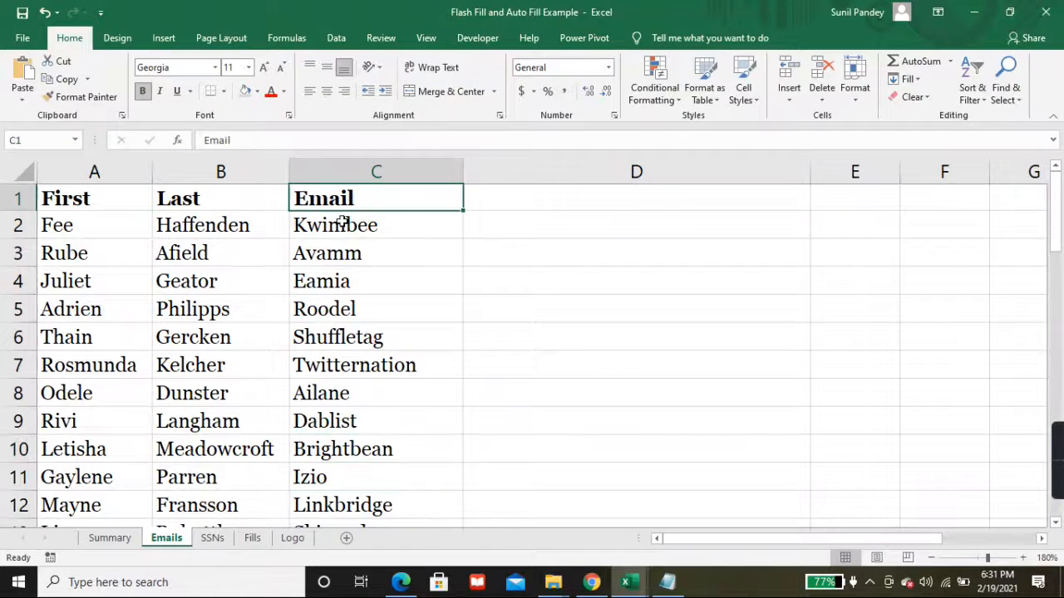
click(344, 304)
Step: Move along row 2 and select the empty cell D2 for the first address
scroll(192, 391, down, 1)
scroll(192, 390, down, 4)
scroll(190, 394, up, 4)
click(112, 226)
click(190, 221)
click(315, 223)
click(478, 222)
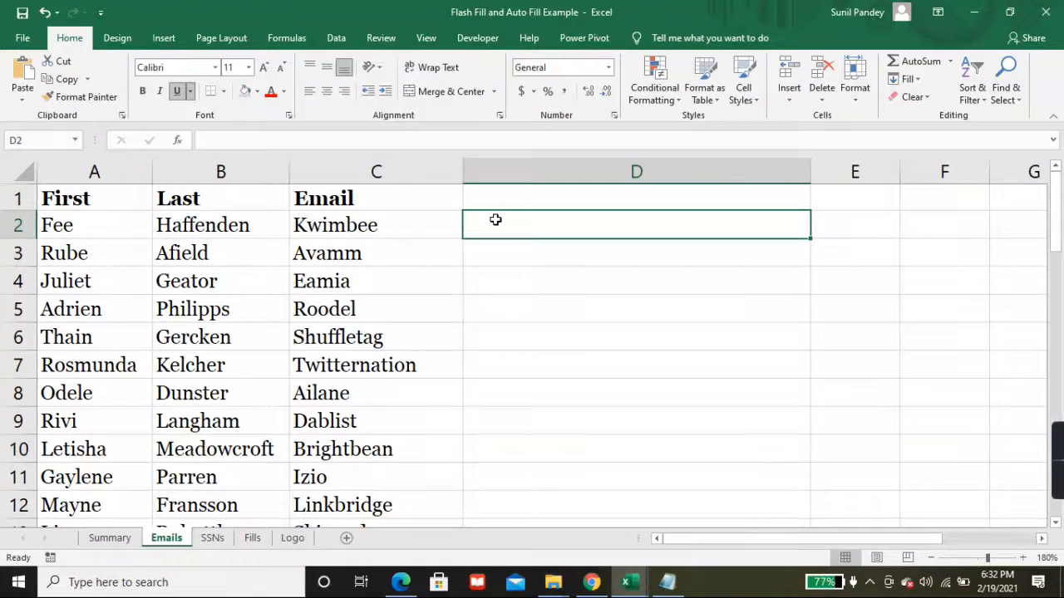
key(Up)
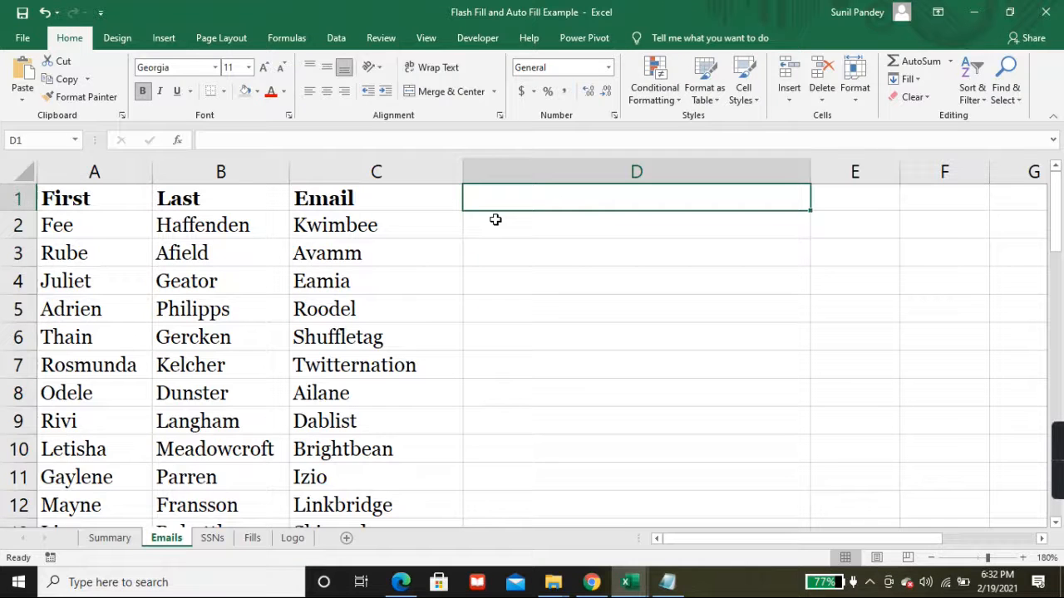
text(Emai)
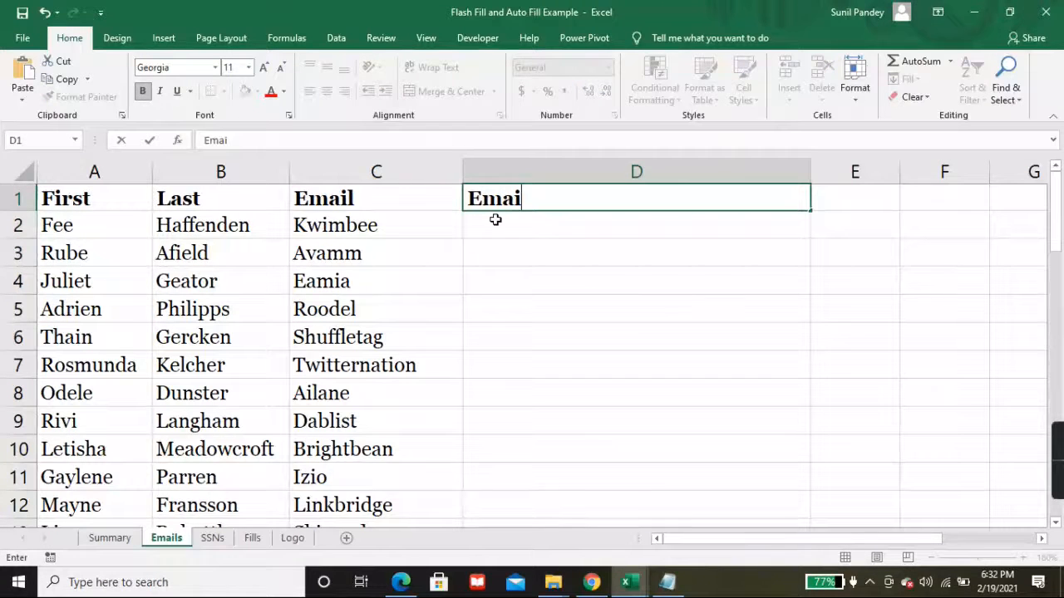
key(Escape)
click(496, 220)
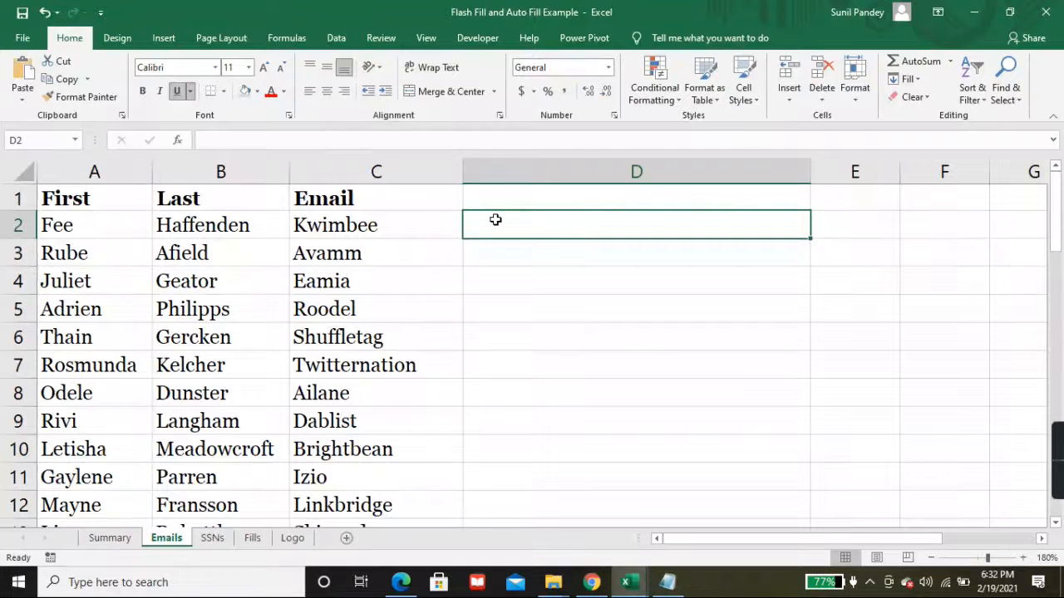
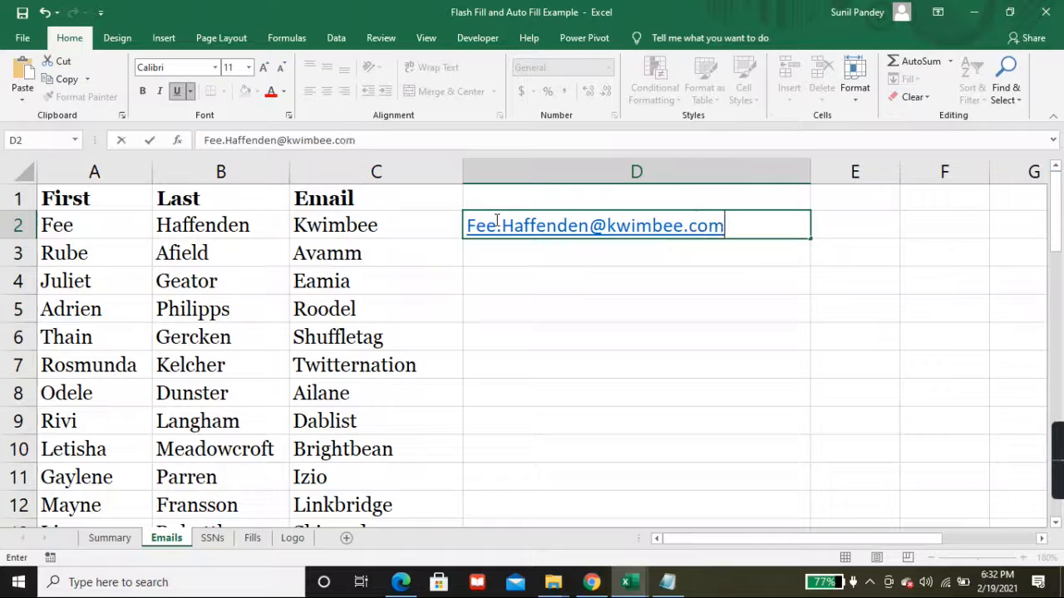
key(Return)
text(.)
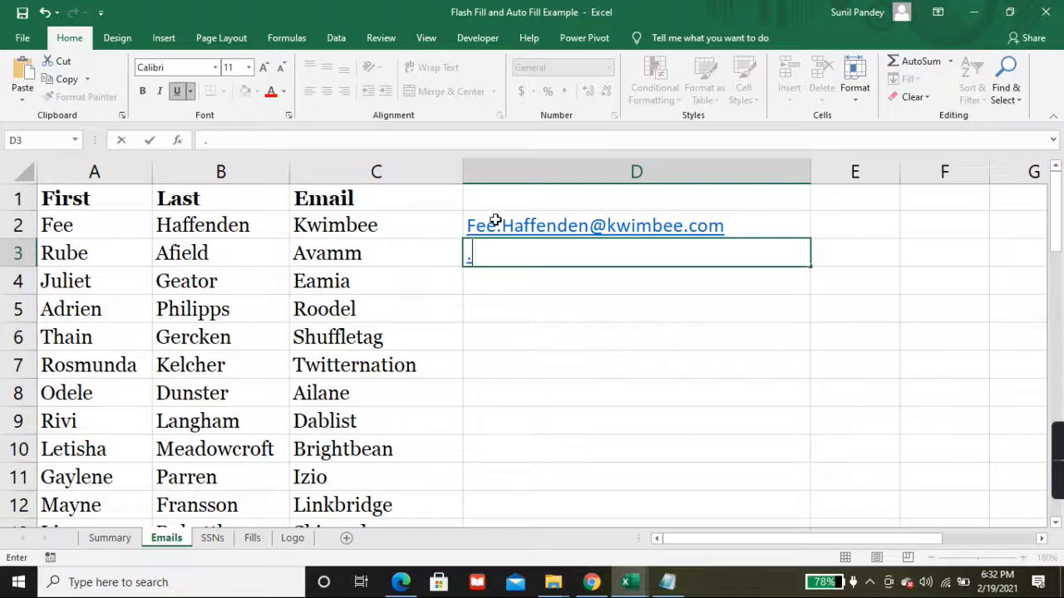
key(Escape)
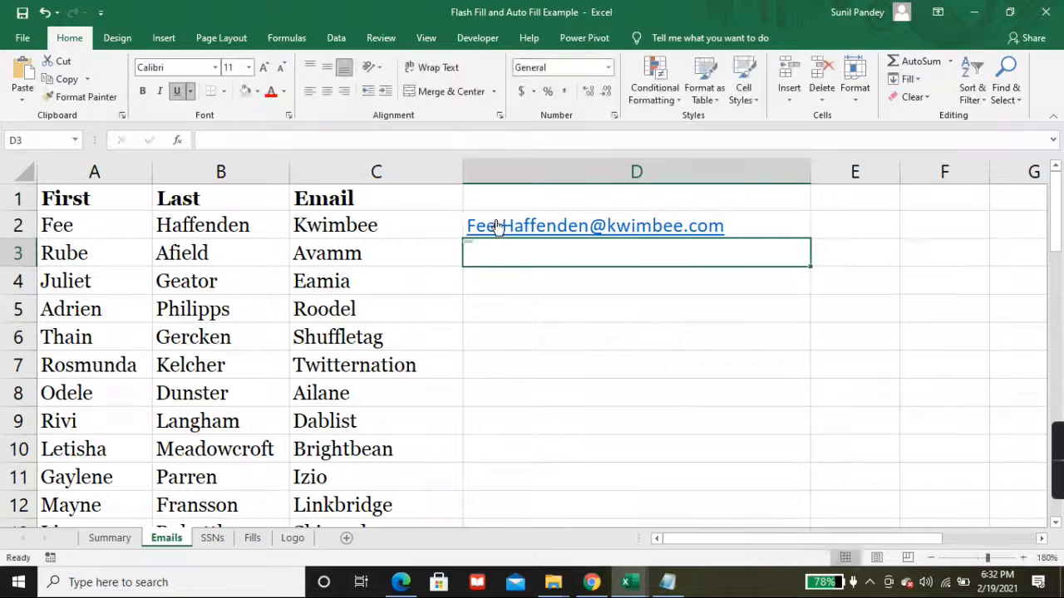
Step: Review the first person's row and remove the underline from the D2 email address
click(557, 286)
click(533, 255)
click(135, 225)
click(220, 225)
click(316, 217)
click(260, 288)
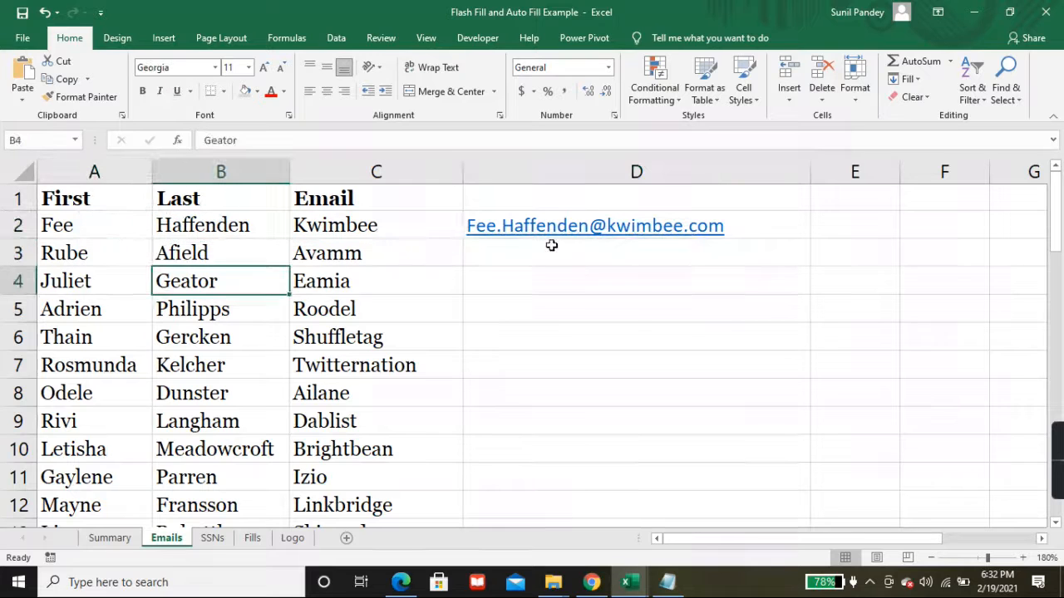
click(581, 252)
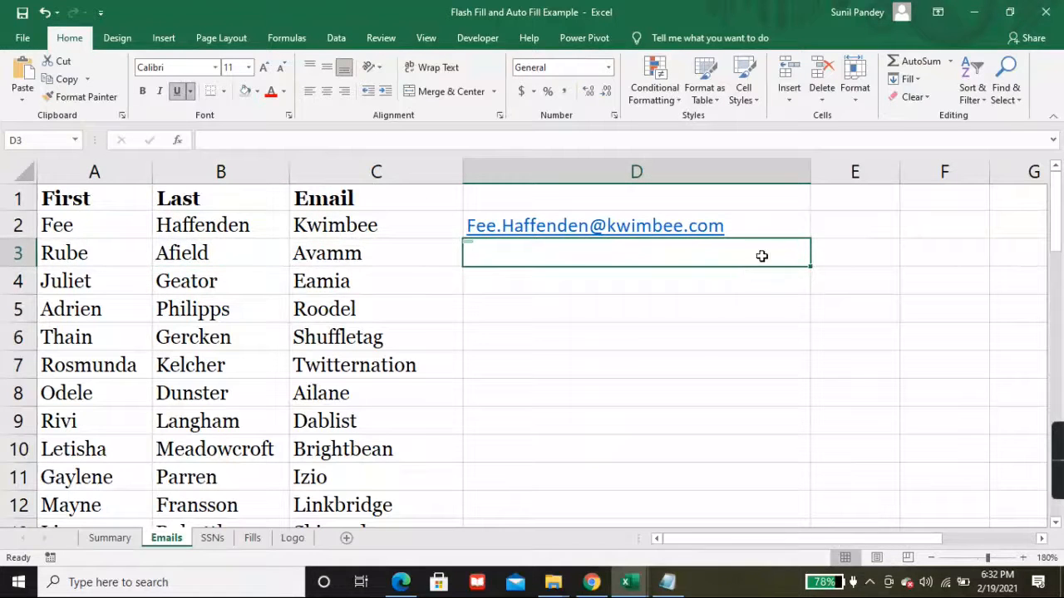
key(Up)
key(ctrl+u)
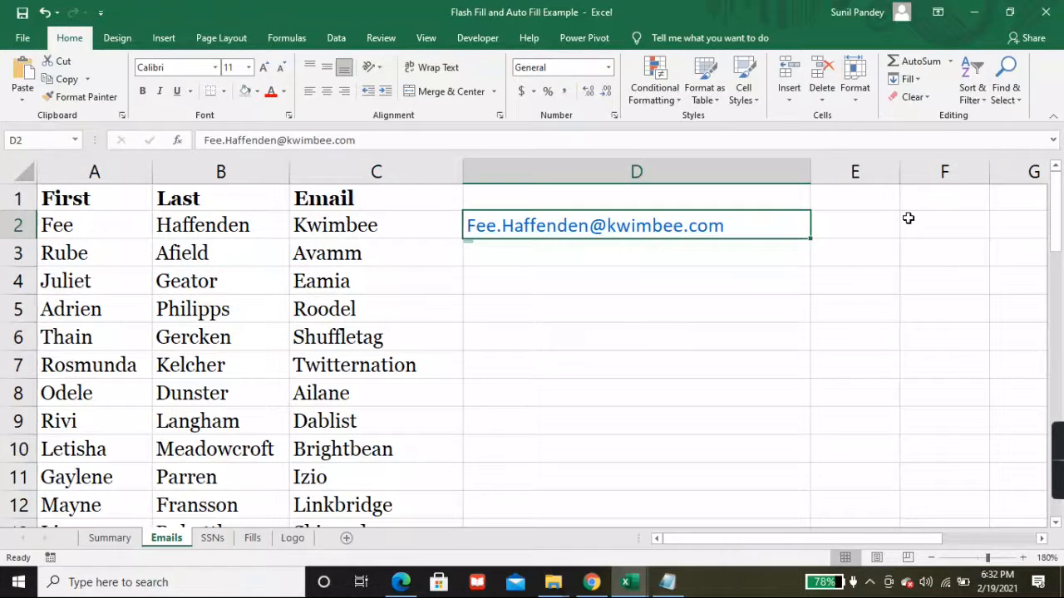
Step: Browse the name list to its last row and back, returning to the address in D2
key(Down)
key(Down)
key(Up)
key(Up)
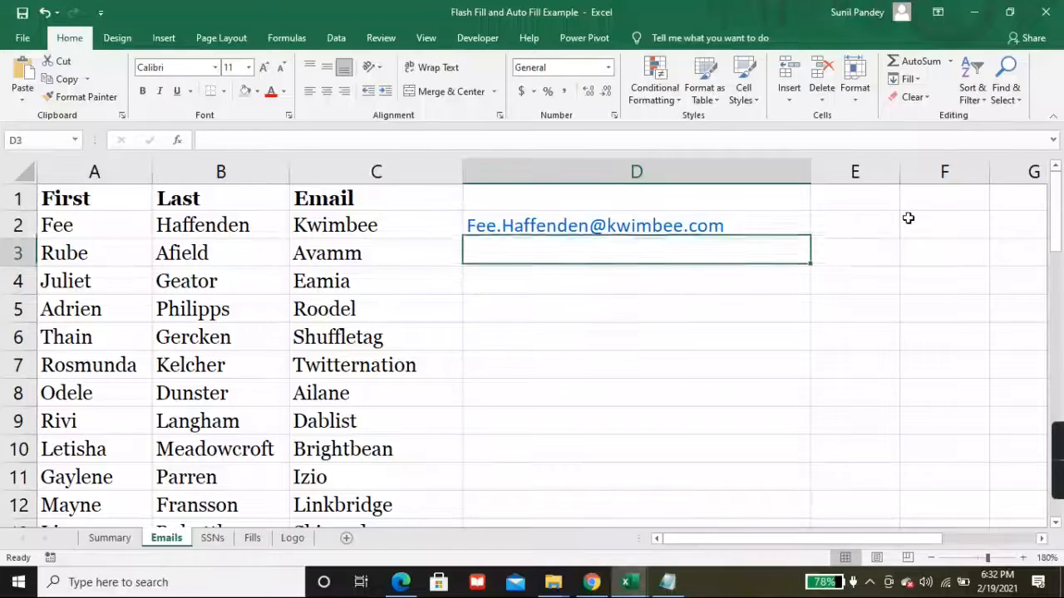
key(Down)
key(Down)
key(Left)
key(Left)
key(Left)
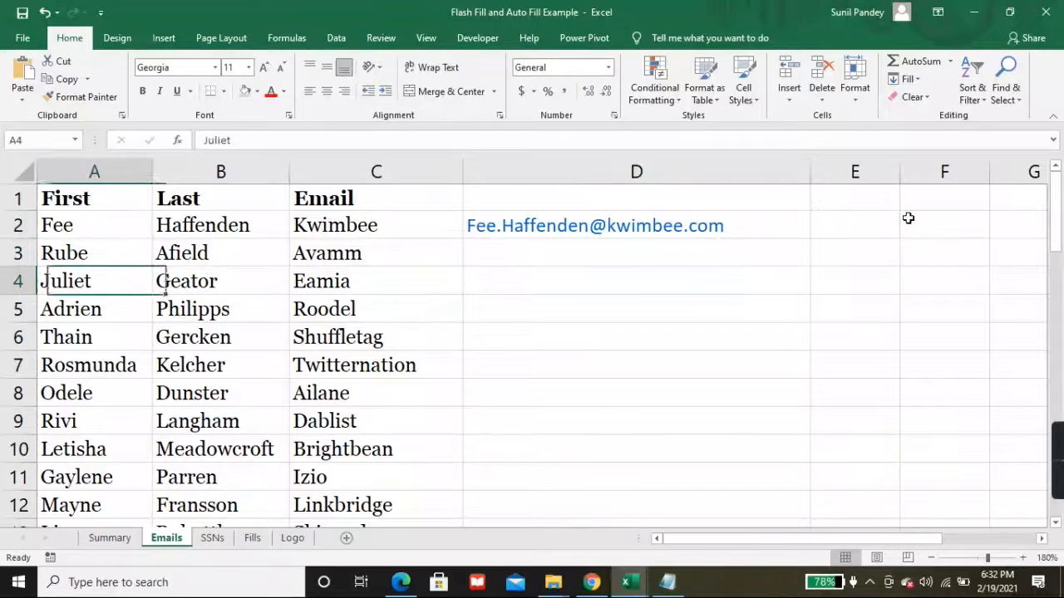
key(ctrl+Down)
key(Down)
key(Up)
key(Up)
key(ctrl+Up)
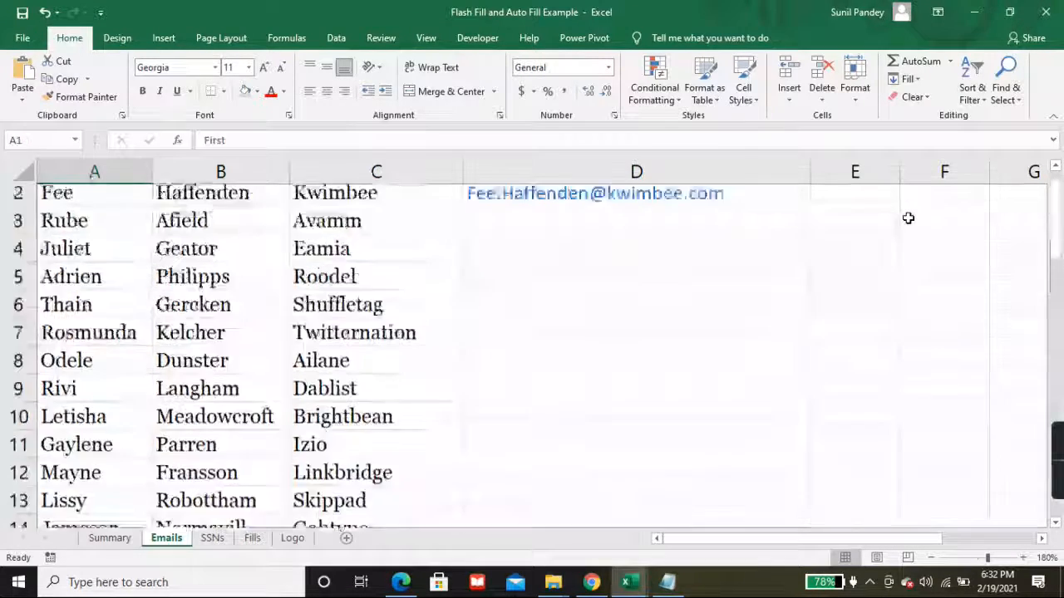
key(Down)
key(Right)
key(Up)
key(Down)
key(Down)
key(Right)
key(Right)
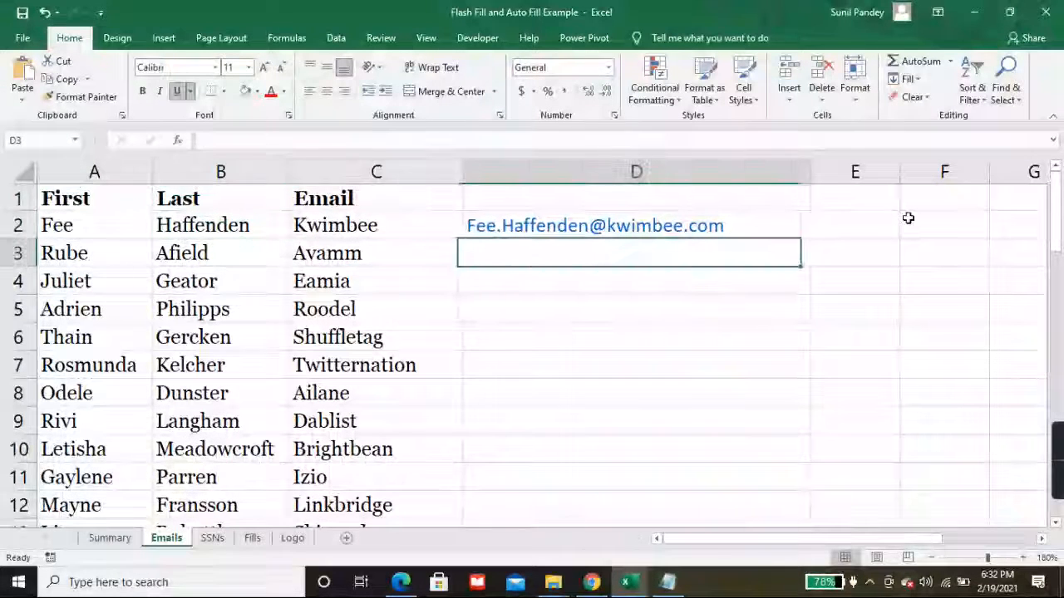
key(Left)
key(Up)
key(Right)
key(Down)
key(Up)
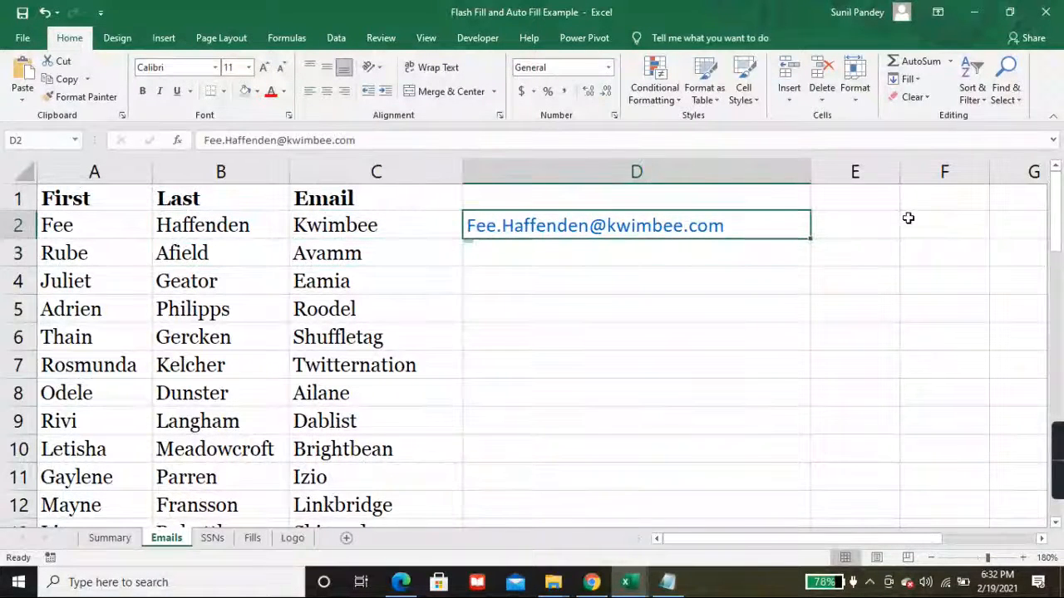
key(Down)
key(Up)
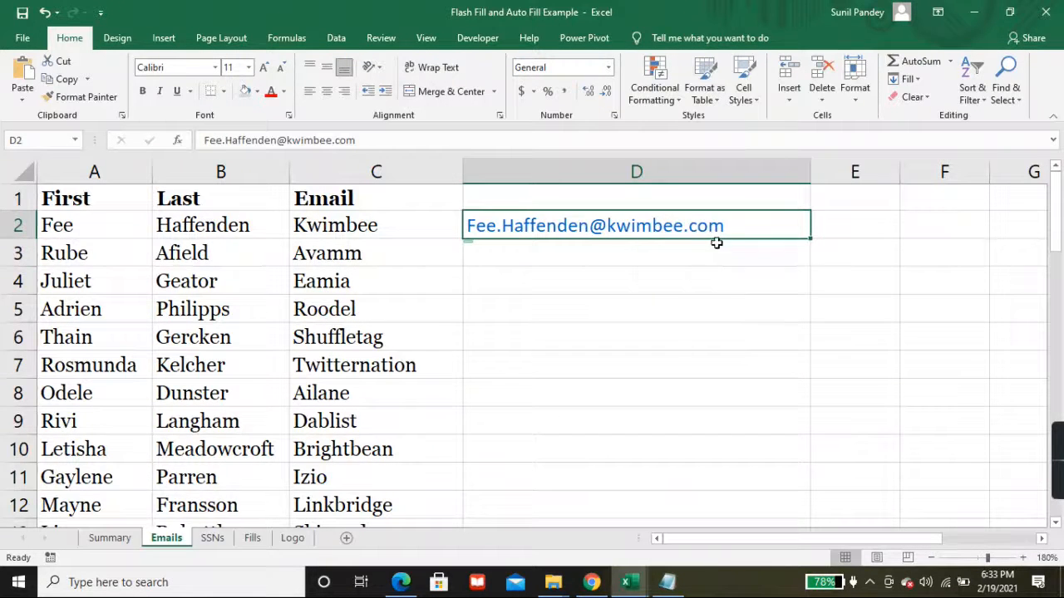
Step: Check row 3's first name, last name and company Avamm beside the empty D3, then bring up the Data tools
click(551, 251)
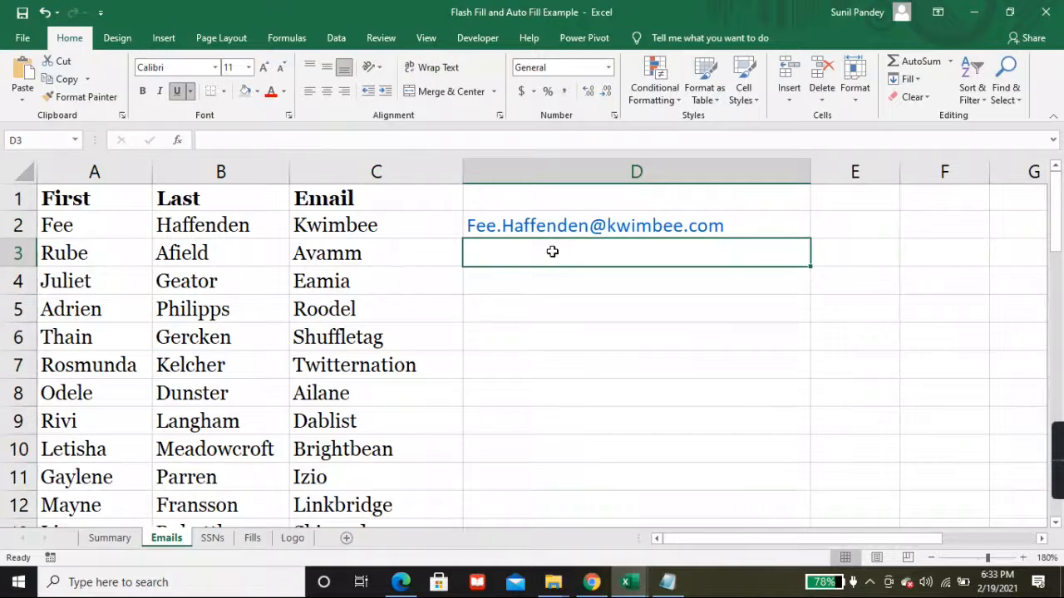
click(83, 262)
click(249, 255)
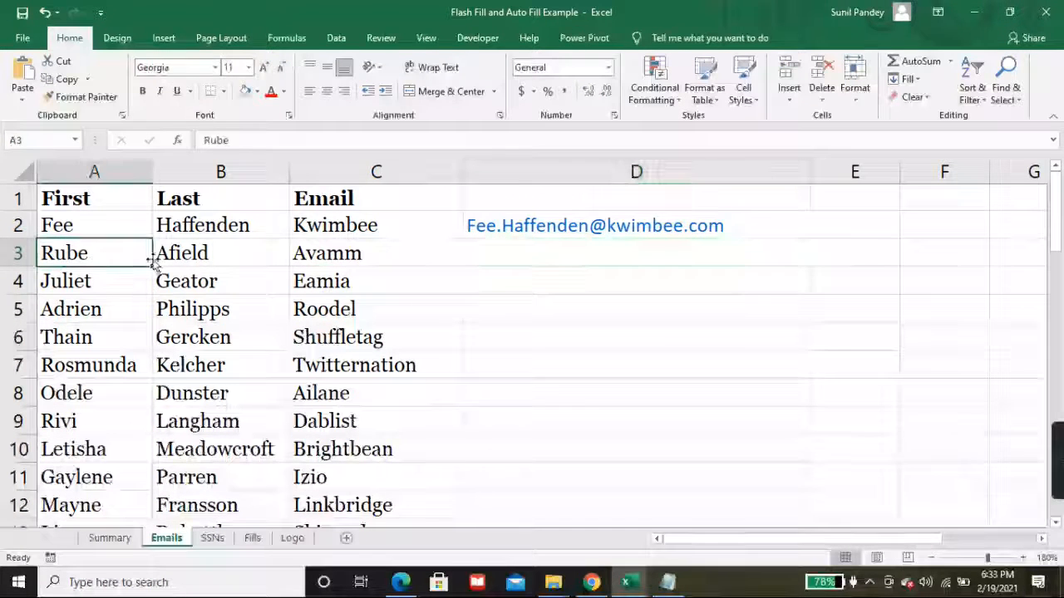
click(307, 254)
click(509, 242)
click(332, 261)
click(124, 260)
click(499, 252)
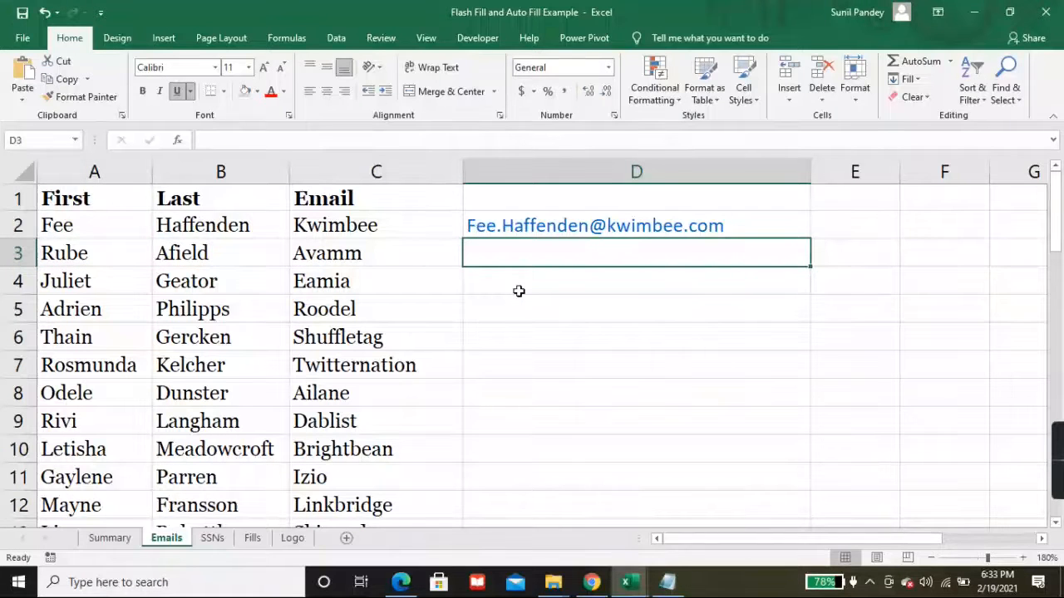
click(337, 42)
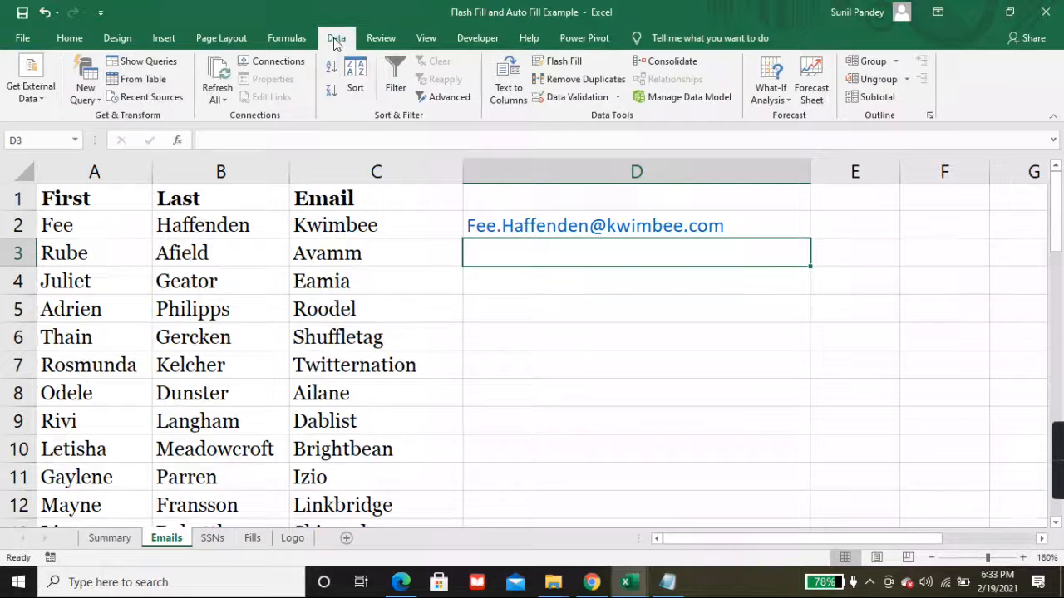
Step: Flash Fill the remaining email addresses down column D from the D2 example
click(551, 65)
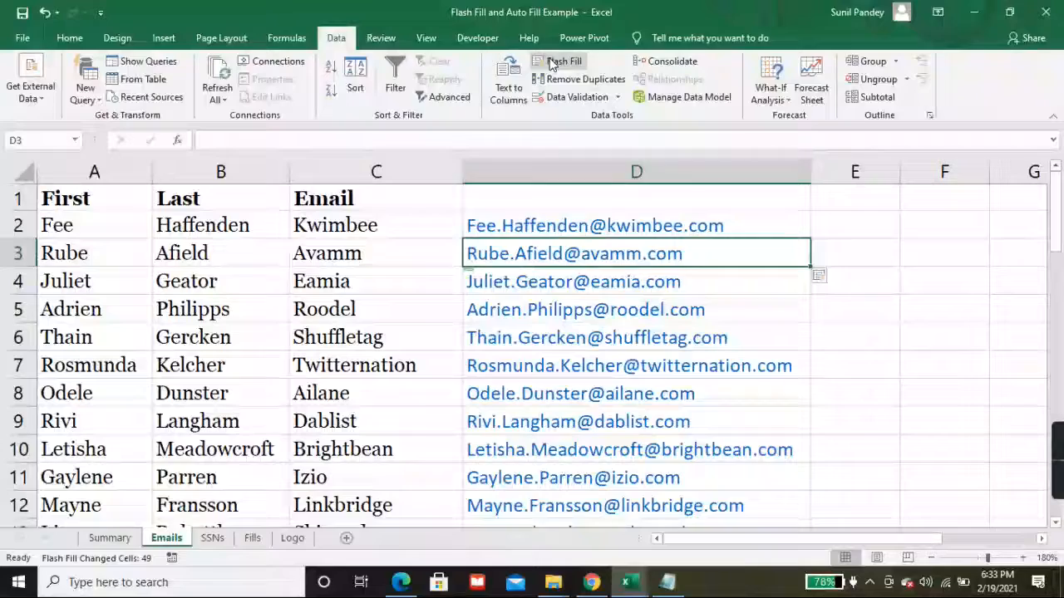
click(397, 246)
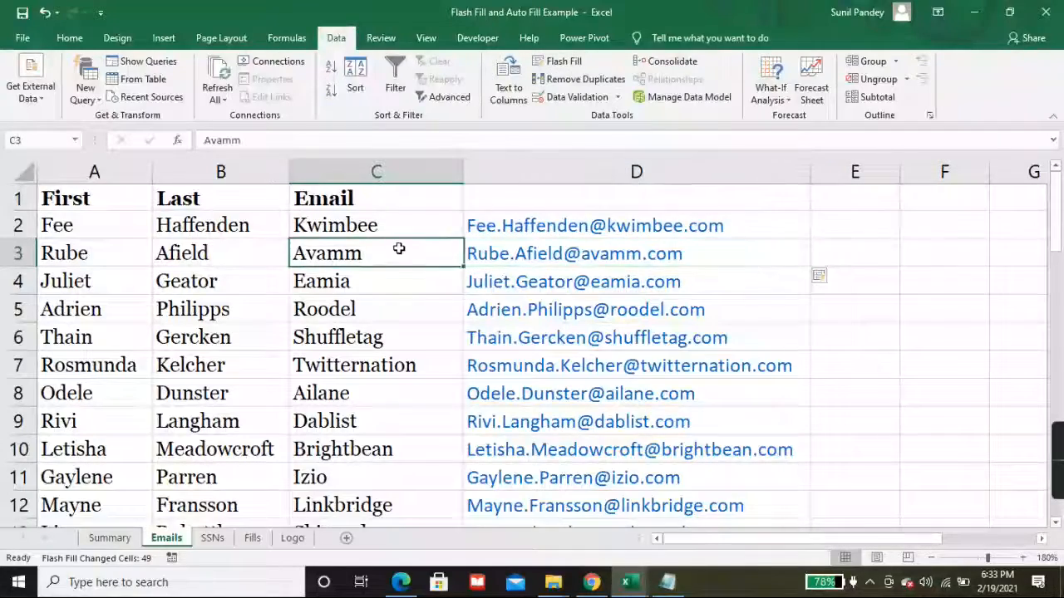
click(408, 299)
scroll(580, 353, down, 1)
scroll(579, 353, down, 5)
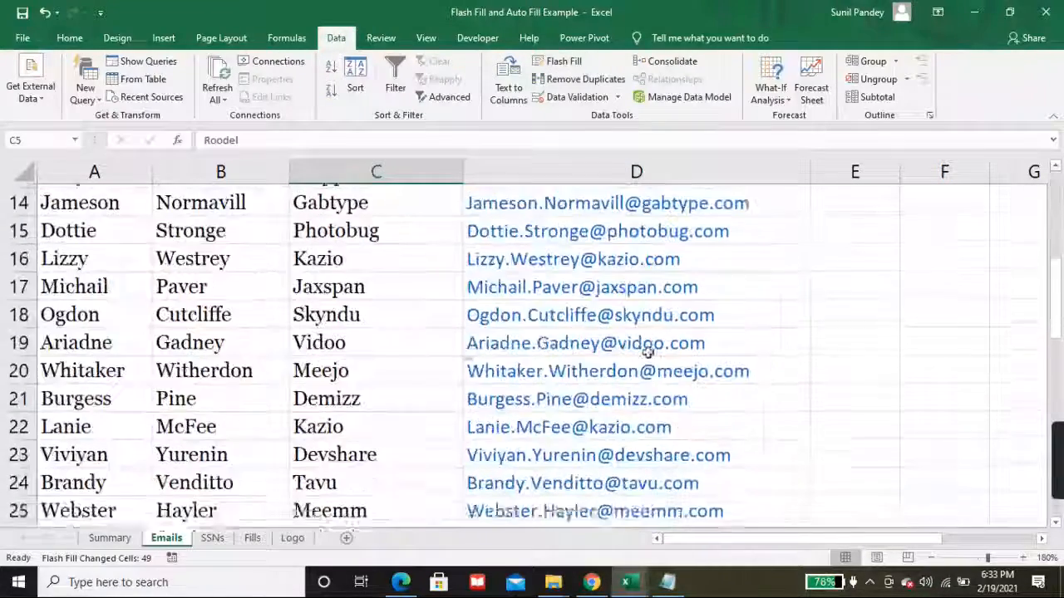
click(865, 341)
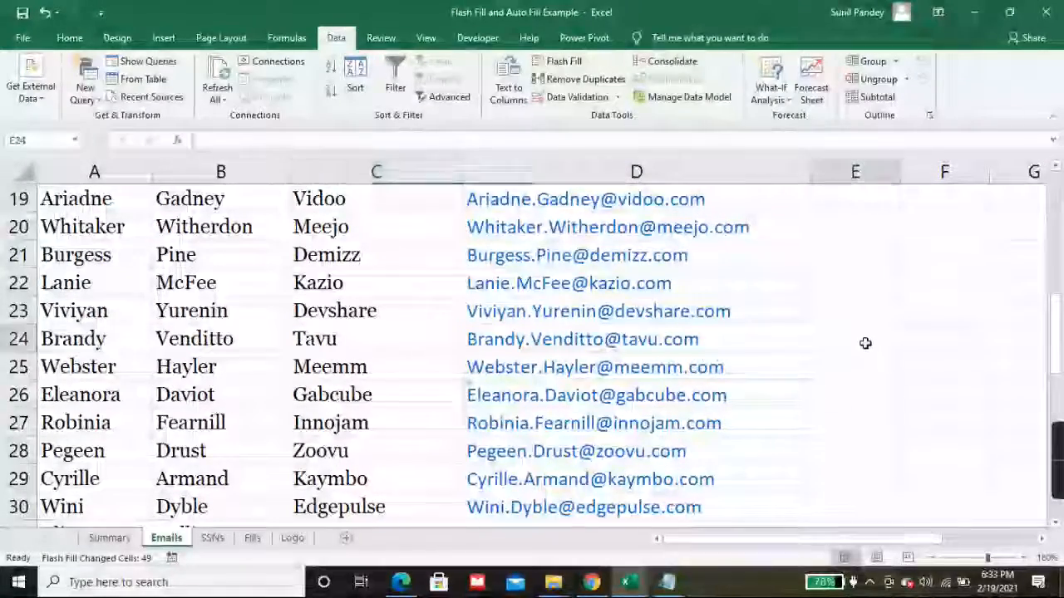
click(404, 340)
Step: Check the generated emails down to row 51, spot-checking row 15's company Photobug
key(Right)
key(Down)
key(Down)
key(Down)
key(Down)
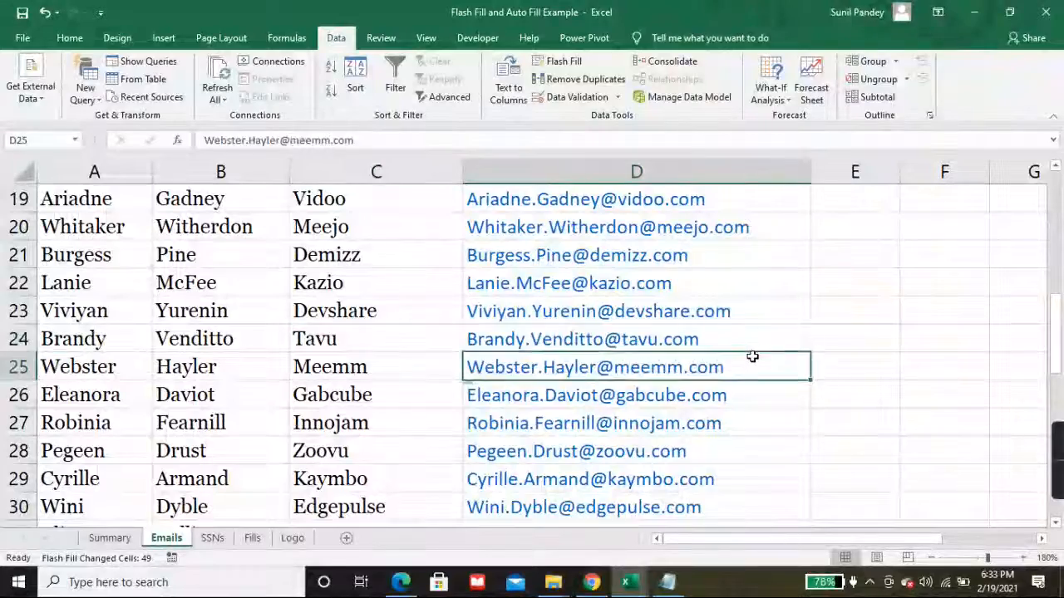
key(ctrl+Down)
key(Up)
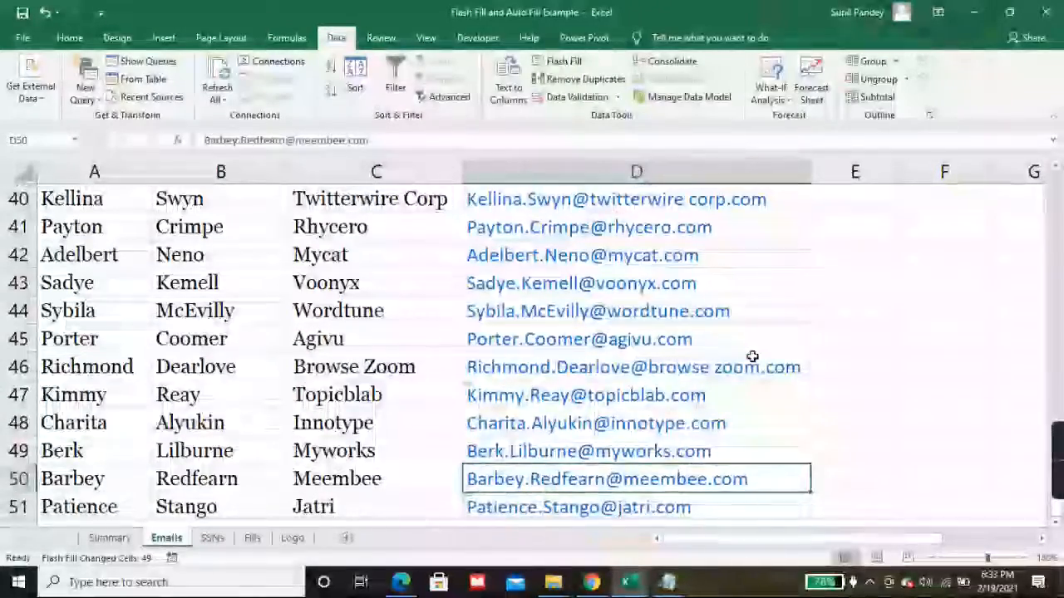
key(ctrl+Up)
scroll(752, 357, down, 3)
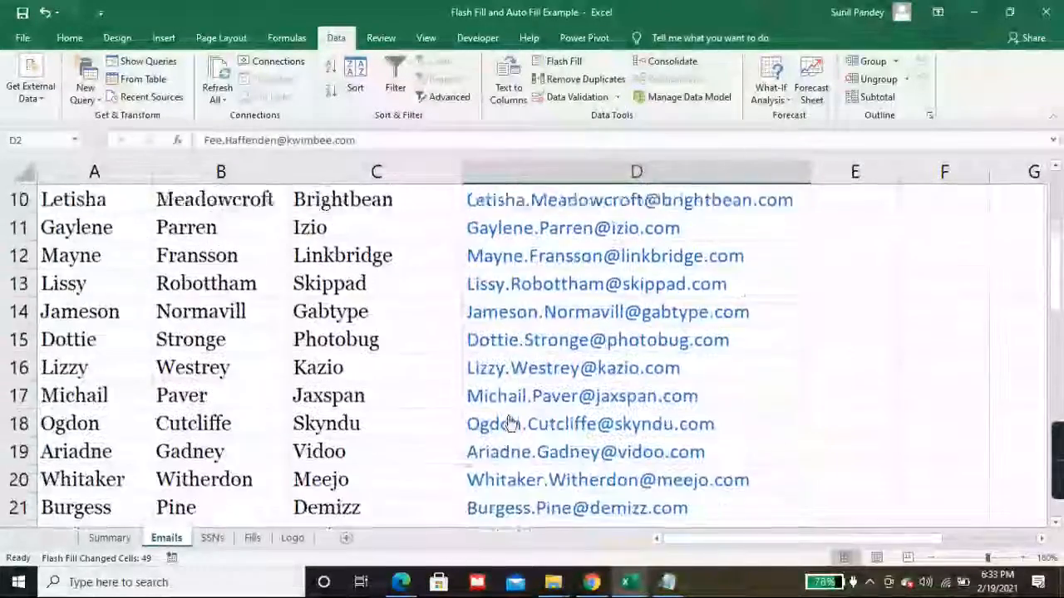
click(106, 313)
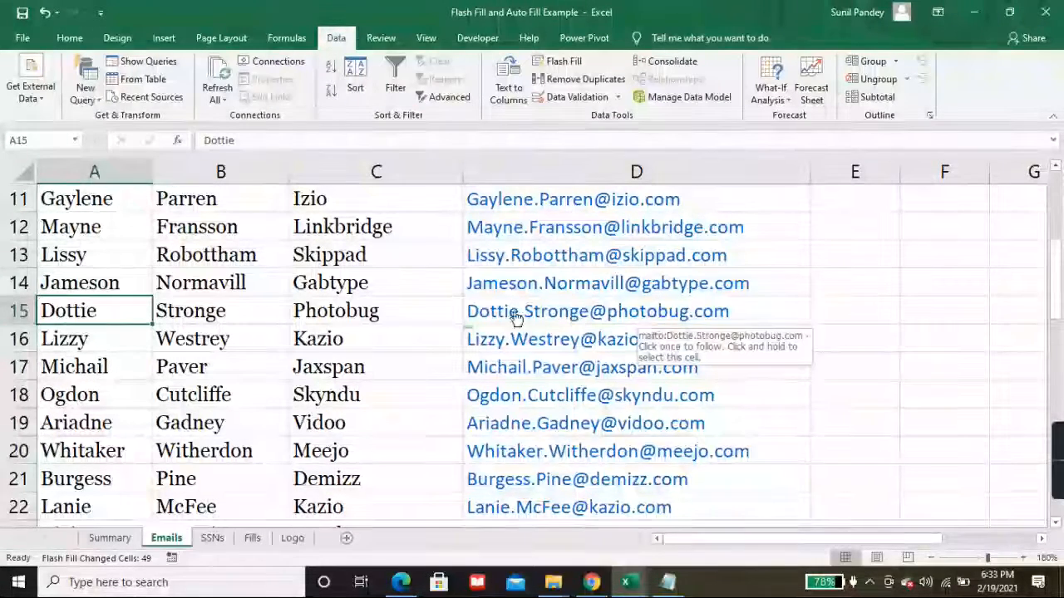
click(320, 314)
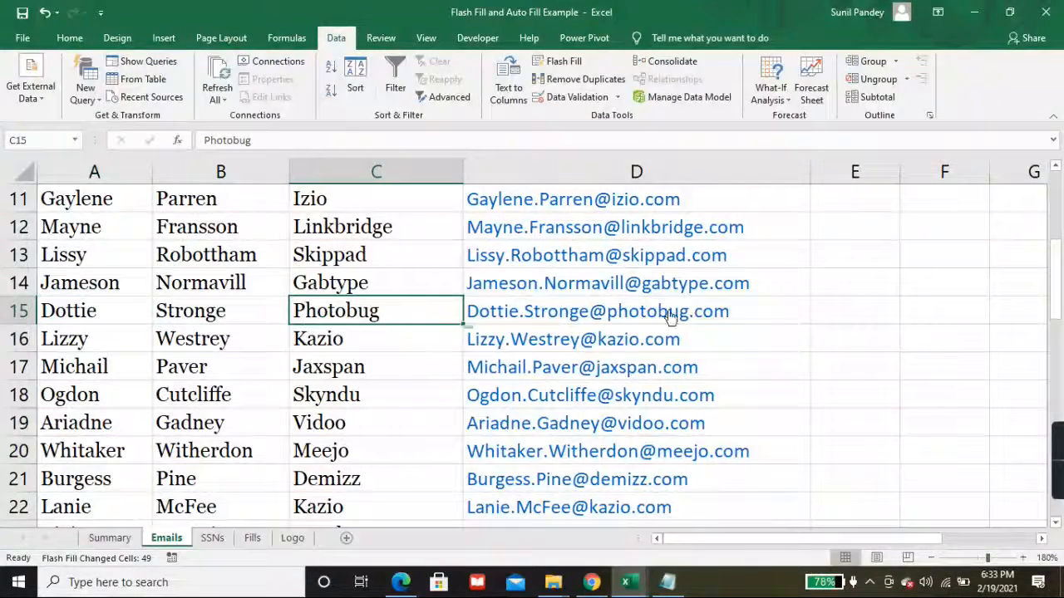
scroll(829, 379, down, 12)
scroll(829, 380, up, 5)
scroll(829, 380, up, 10)
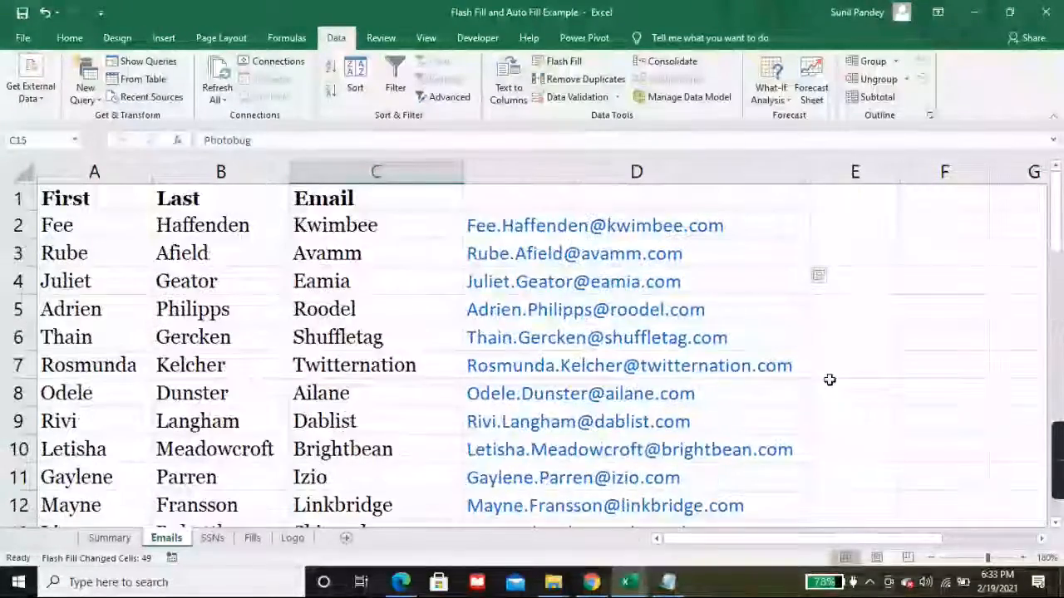
Step: Move through the empty cells beside the emails and return to cell A2
click(684, 205)
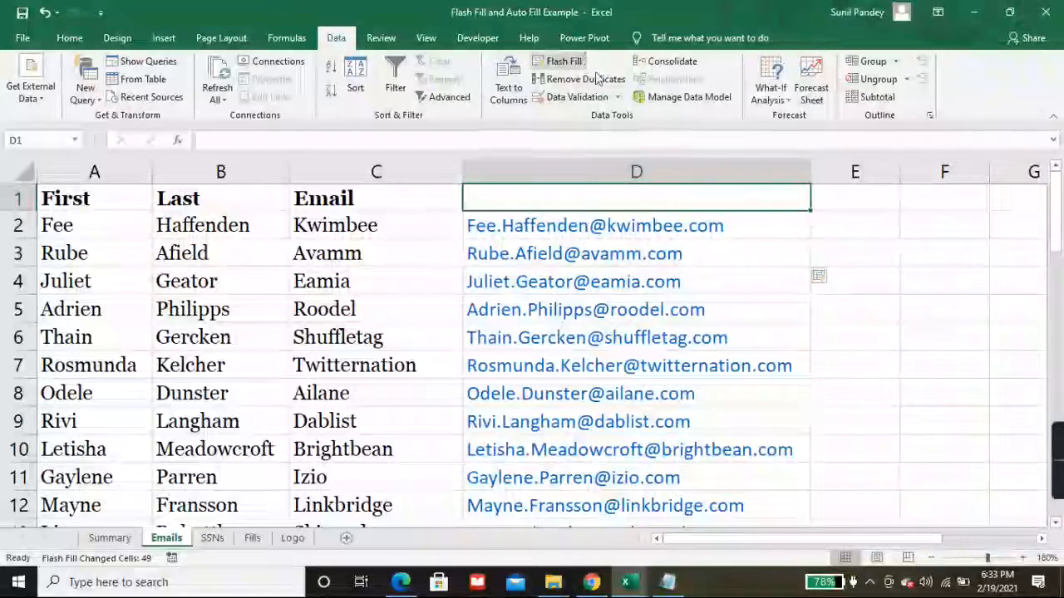
click(873, 325)
click(850, 228)
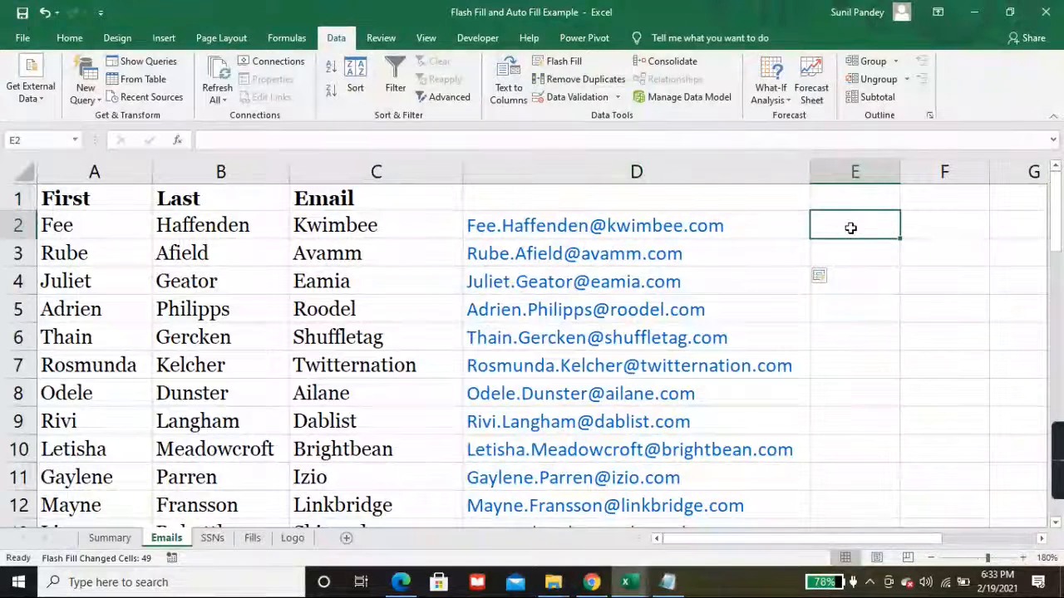
key(Right)
key(Right)
key(Right)
key(Right)
key(Left)
key(Left)
key(Left)
key(Left)
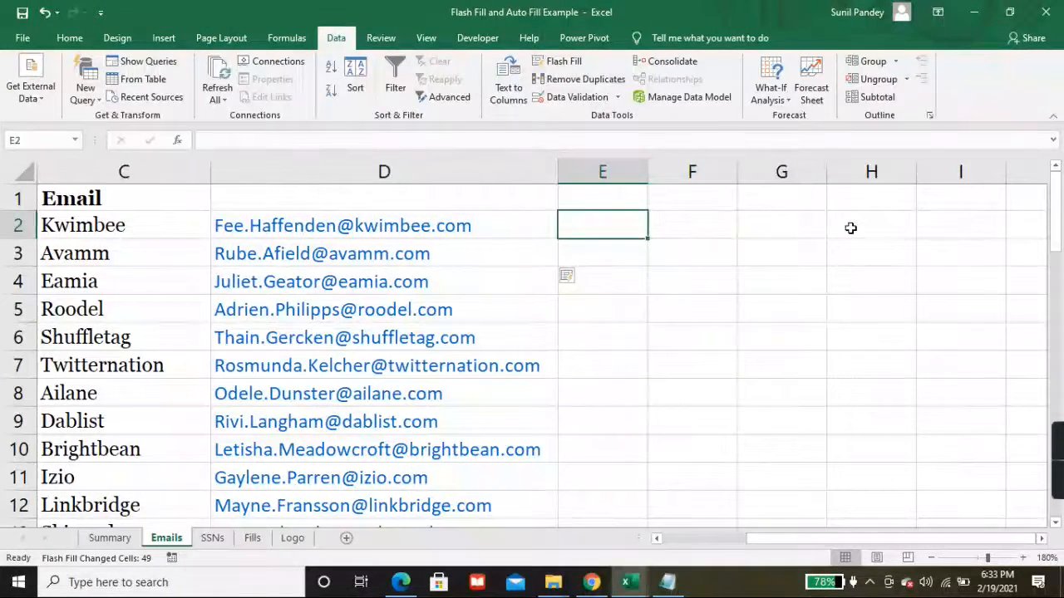
key(Left)
key(Left)
key(Left)
key(Left)
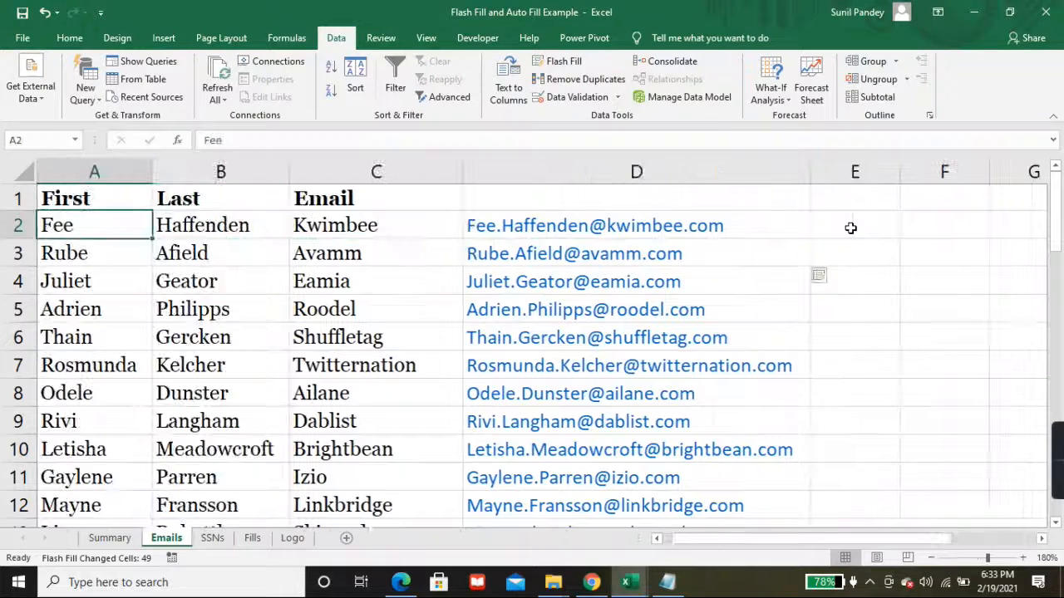
Step: Copy row 3's first and last name cells, then return to header cell A1
key(Down)
key(Right)
key(ctrl+c)
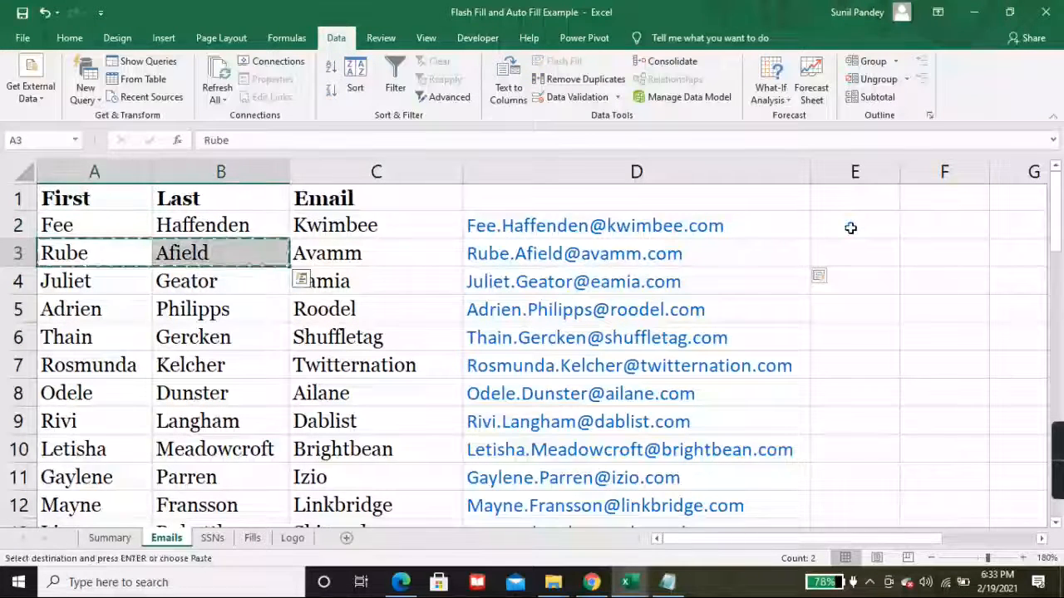
key(Right)
key(Right)
key(Right)
key(Right)
key(Right)
key(Left)
key(Left)
key(Left)
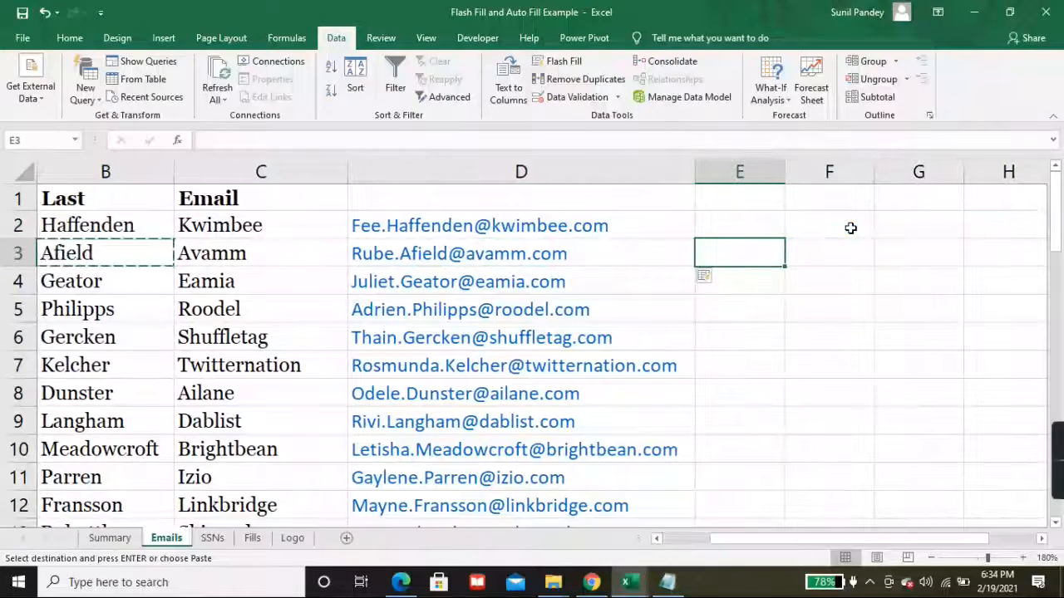
key(Left)
key(Left)
key(Left)
key(Up)
key(Up)
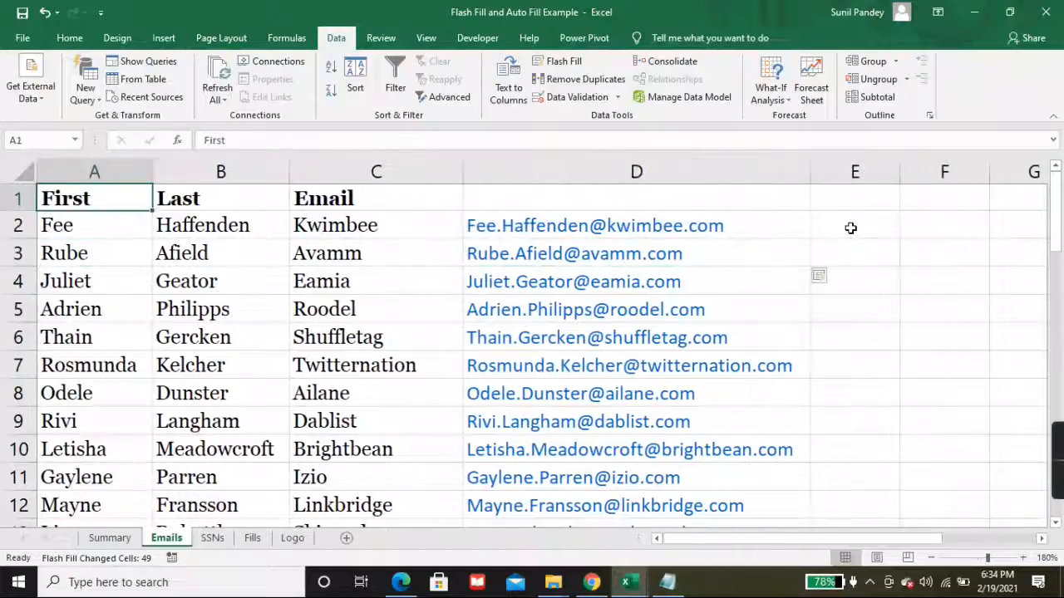
Step: Copy A1:B51 into columns F and G and autofit column G to the longest last name
key(shift+Right)
key(ctrl+shift+Down)
key(ctrl+c)
key(Right)
key(Right)
key(Right)
key(Right)
key(Right)
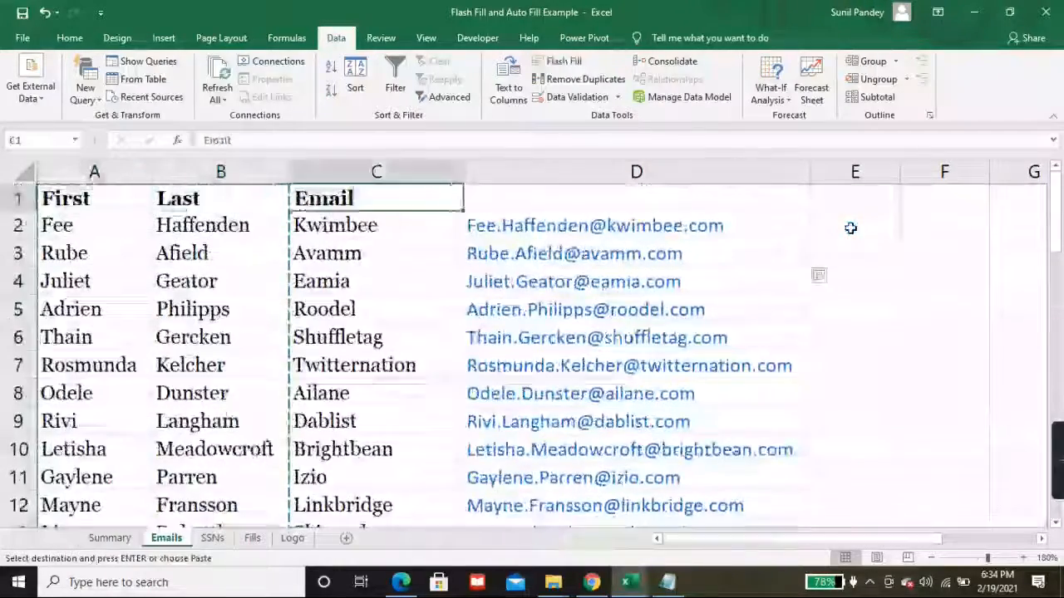
key(ctrl+v)
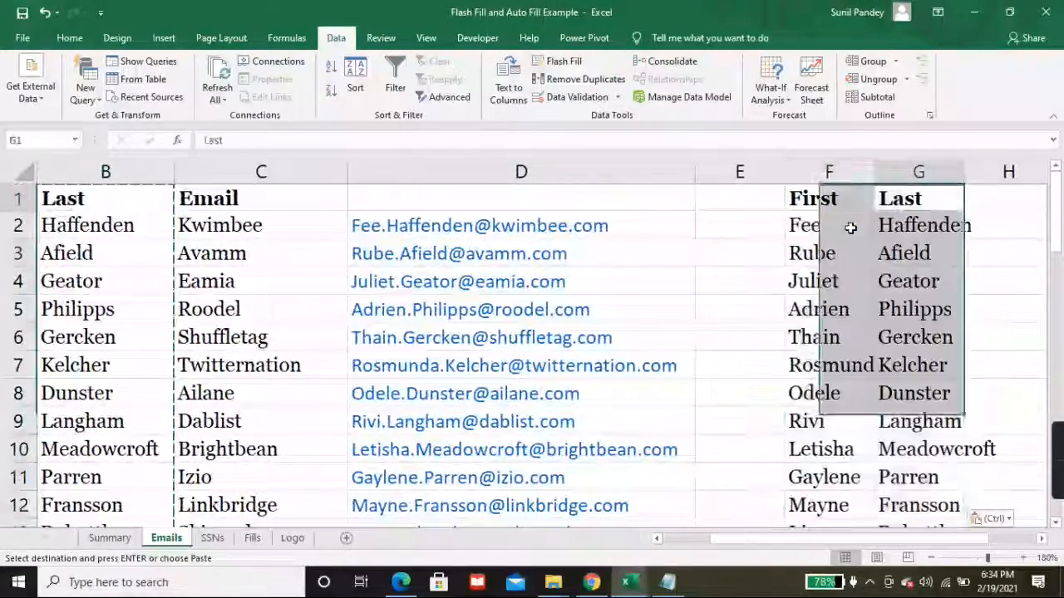
key(Right)
key(Right)
key(Right)
key(Down)
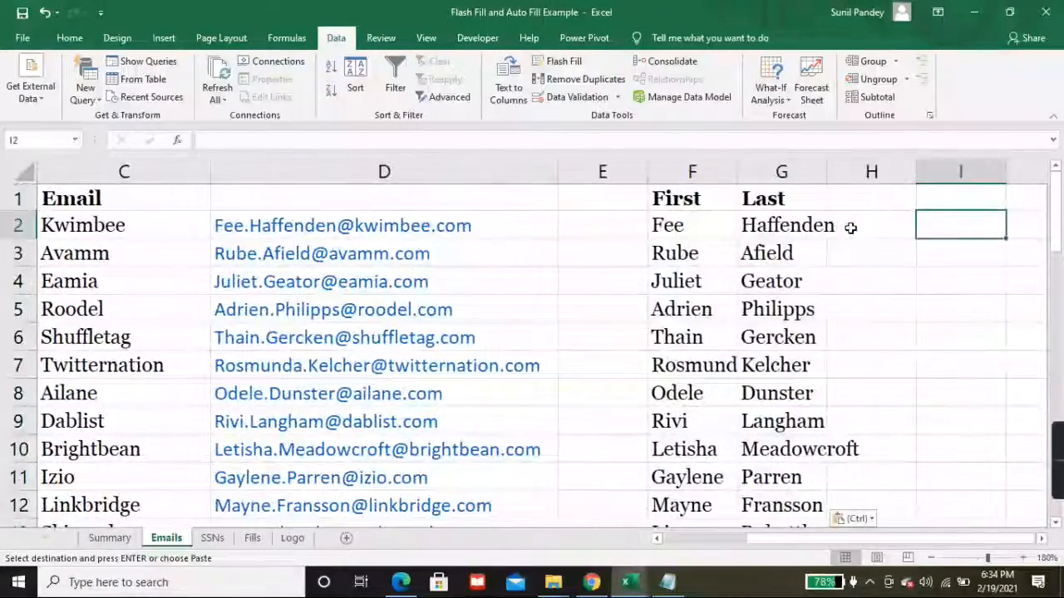
double_click(827, 171)
click(894, 228)
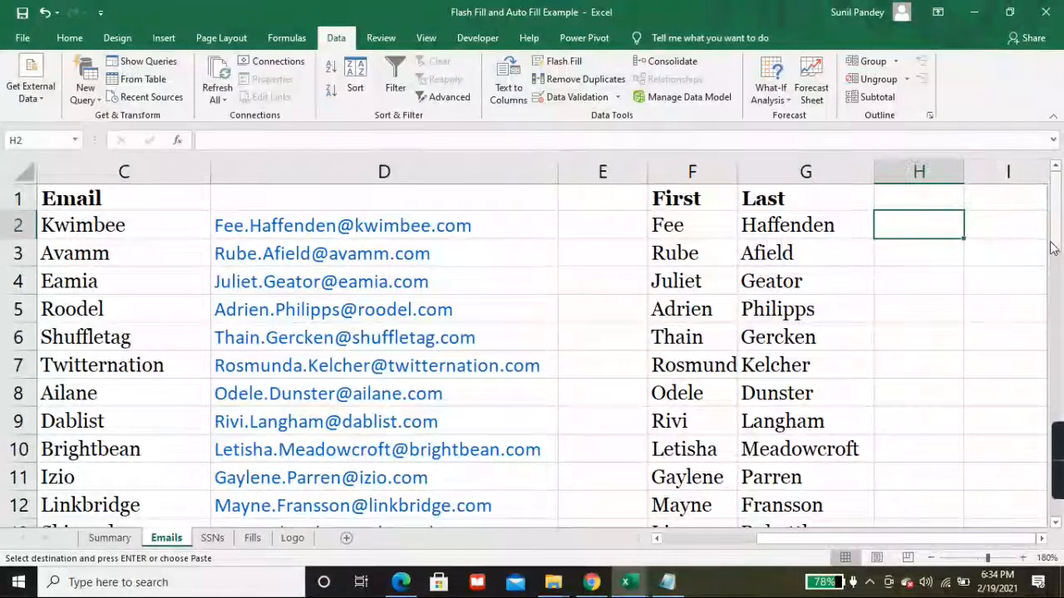
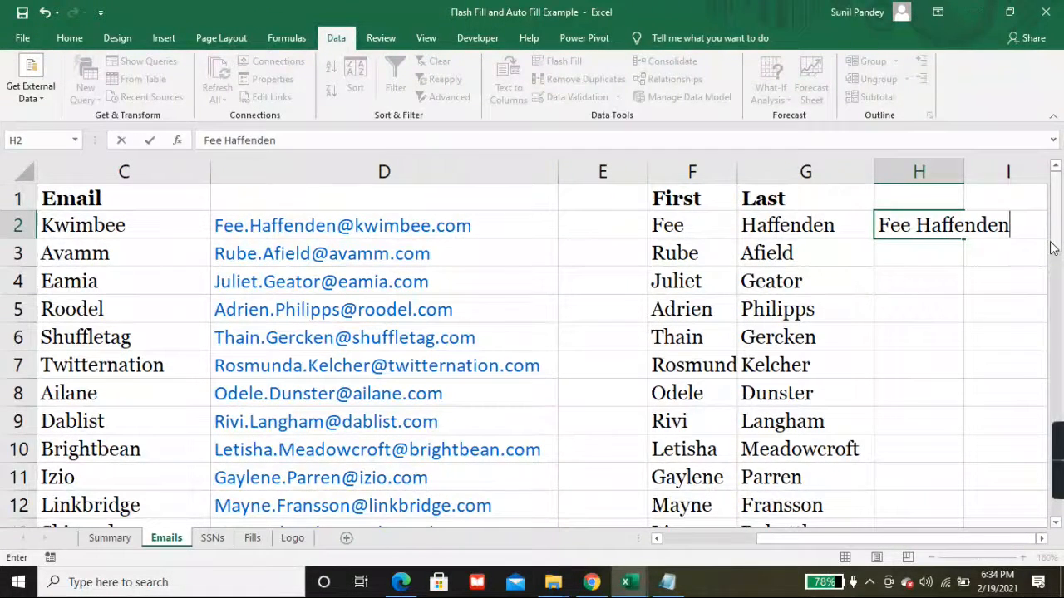
Step: Enter the first person's full name in H2 and widen column H to fit it
key(ctrl+Return)
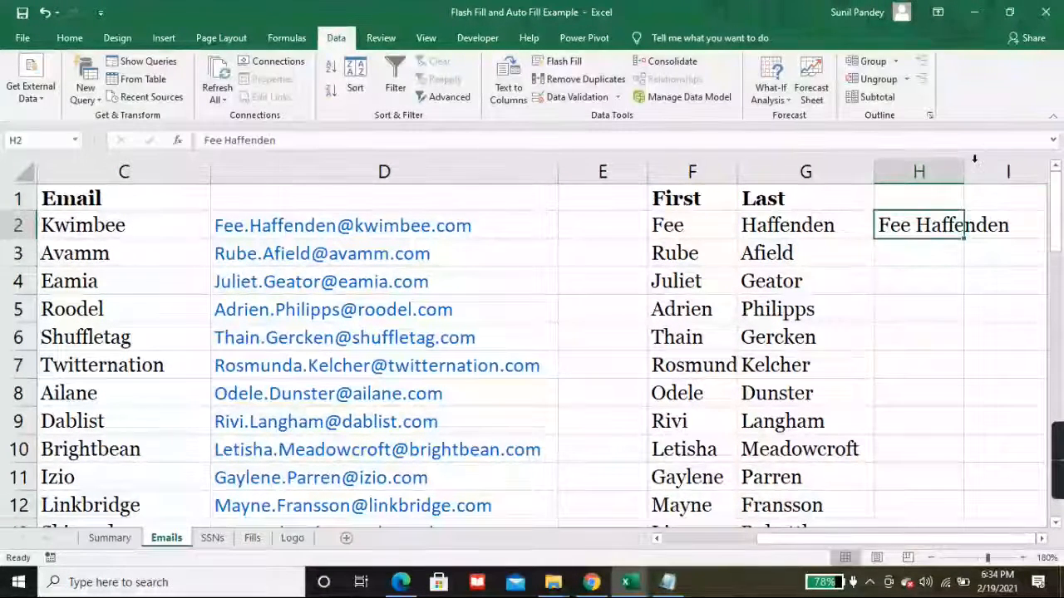
drag(964, 166, 1025, 166)
click(1043, 540)
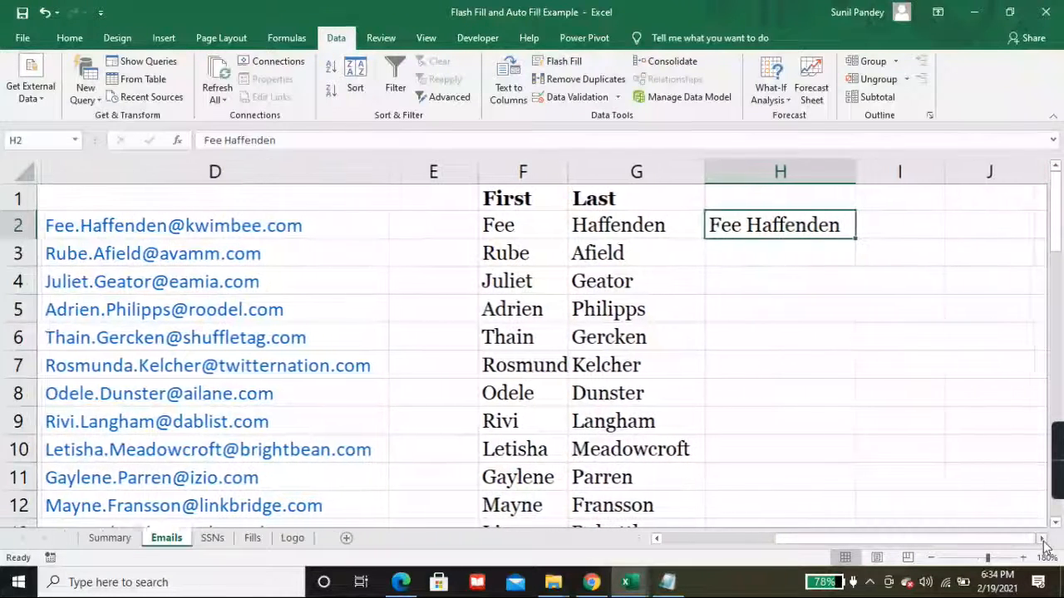
Step: Compare row 3's first and last names in F3 and G3 with empty H3 below the example
click(765, 255)
click(609, 255)
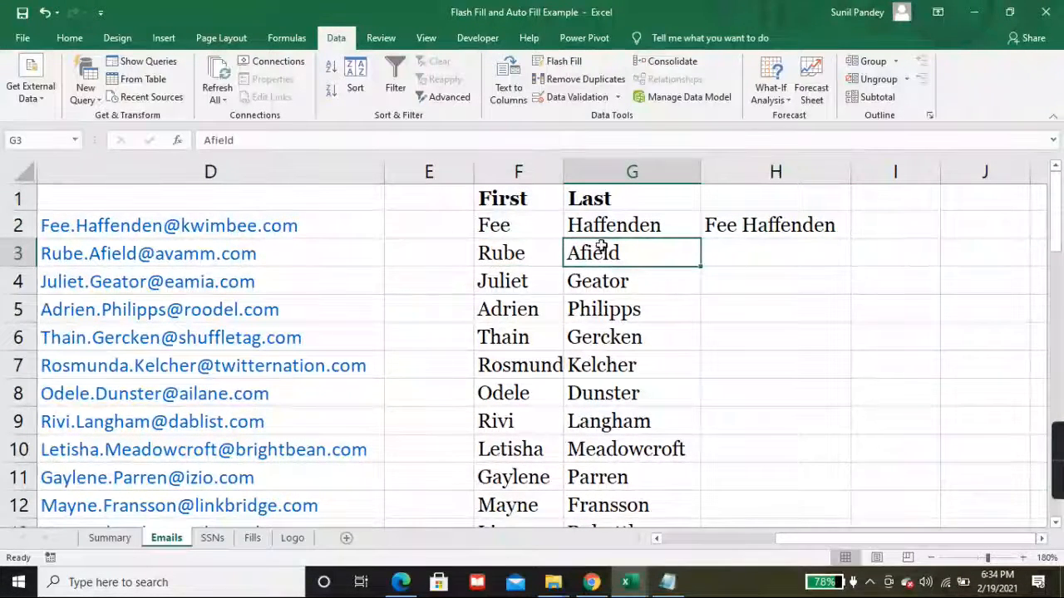
click(778, 248)
click(518, 247)
click(618, 250)
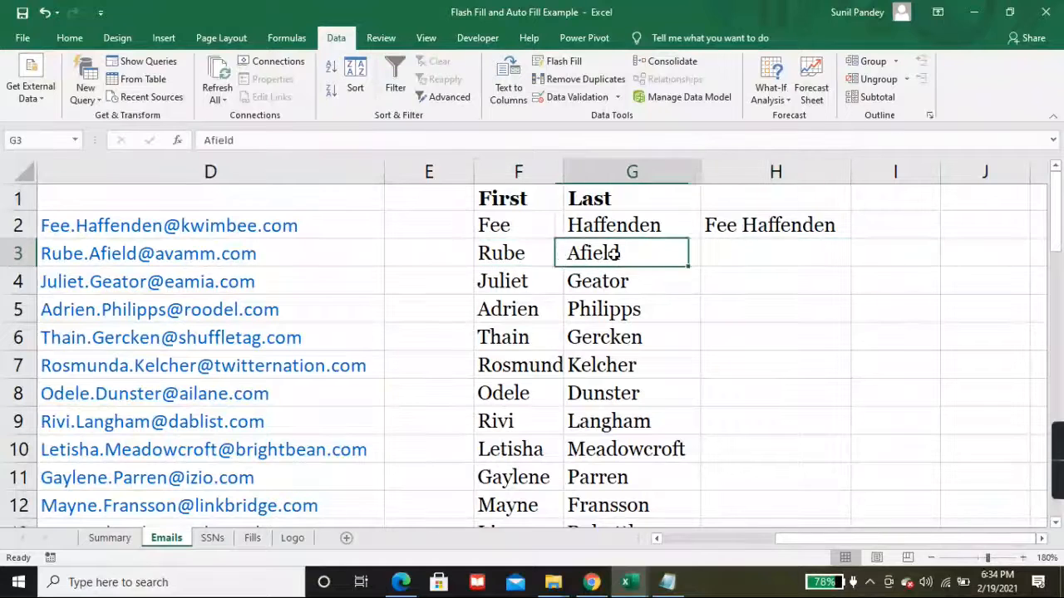
click(760, 243)
click(522, 254)
click(608, 249)
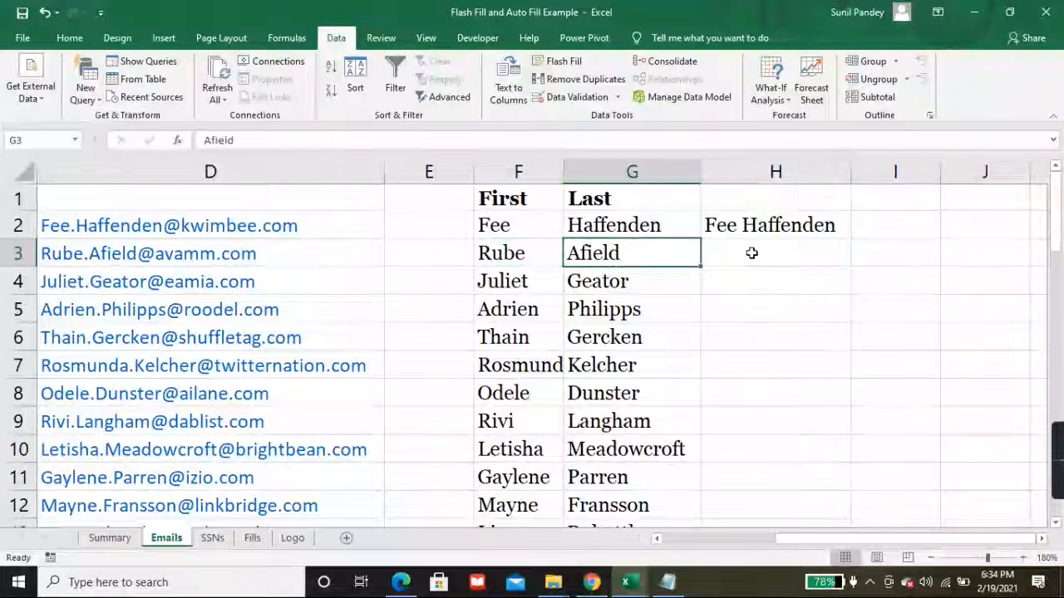
click(751, 252)
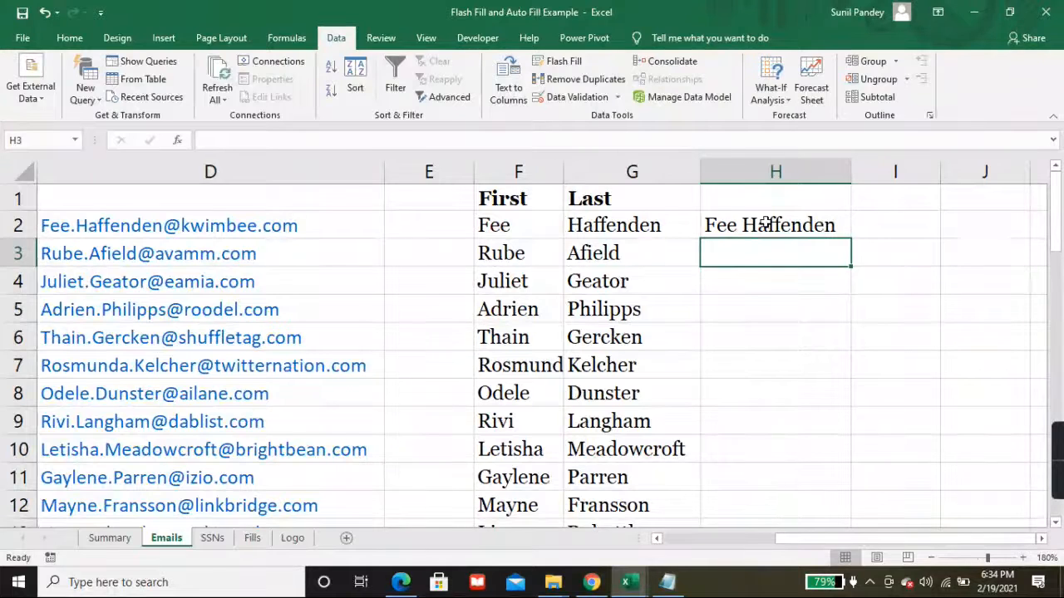
click(737, 225)
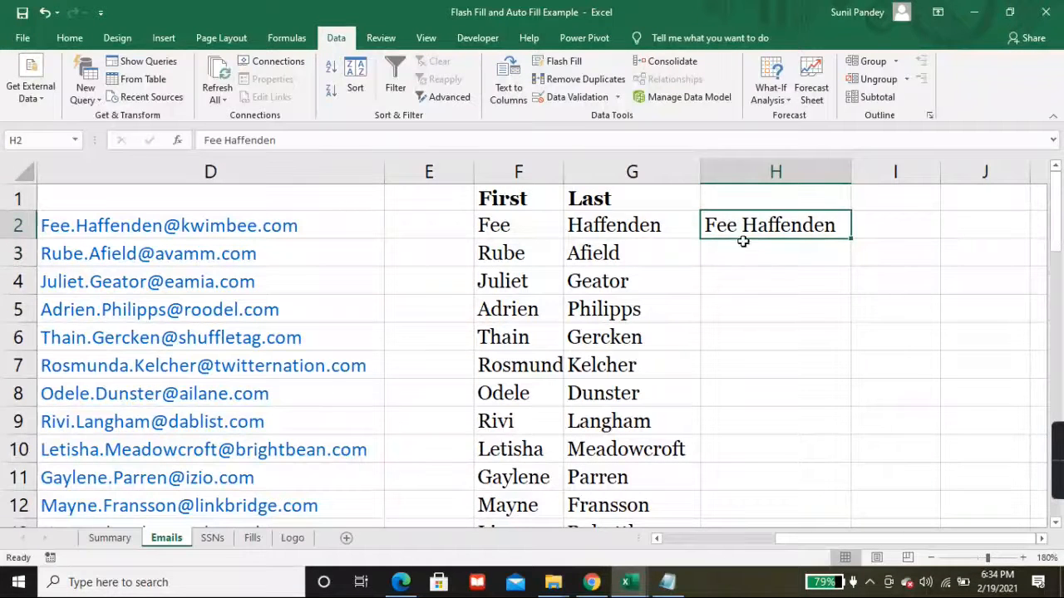
click(745, 249)
Step: Flash Fill the remaining full names down column H, review them, and return to A1
click(582, 63)
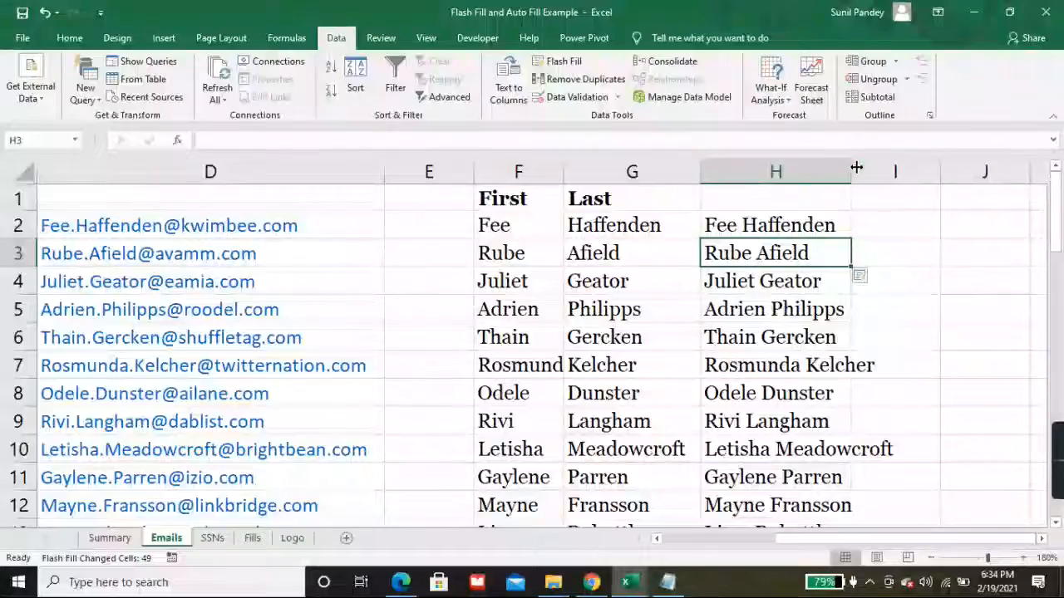
click(802, 305)
scroll(789, 357, down, 7)
scroll(783, 394, down, 7)
scroll(783, 394, up, 7)
scroll(782, 395, up, 7)
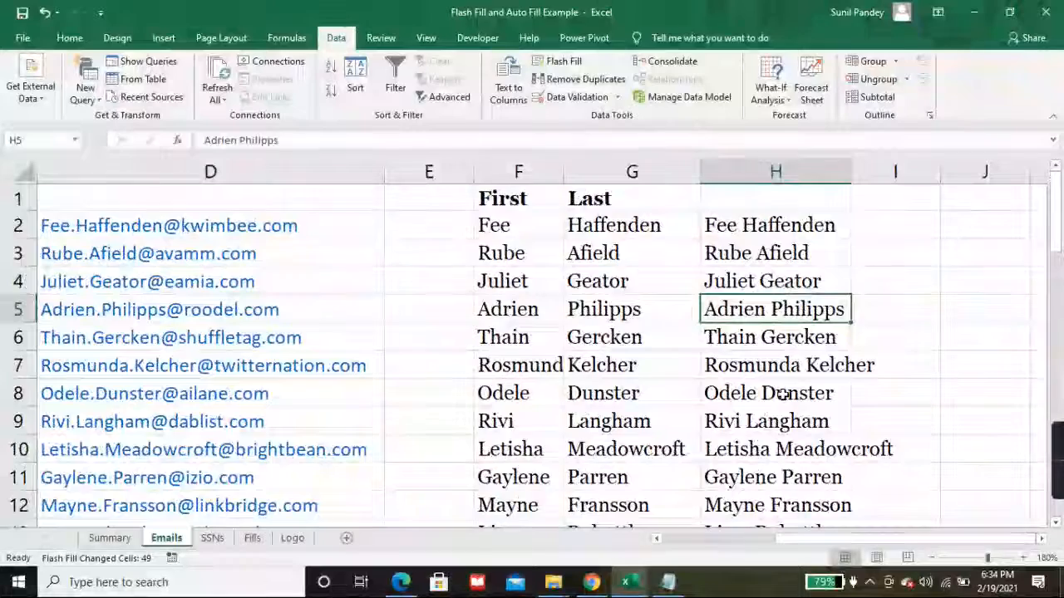
key(ctrl+Home)
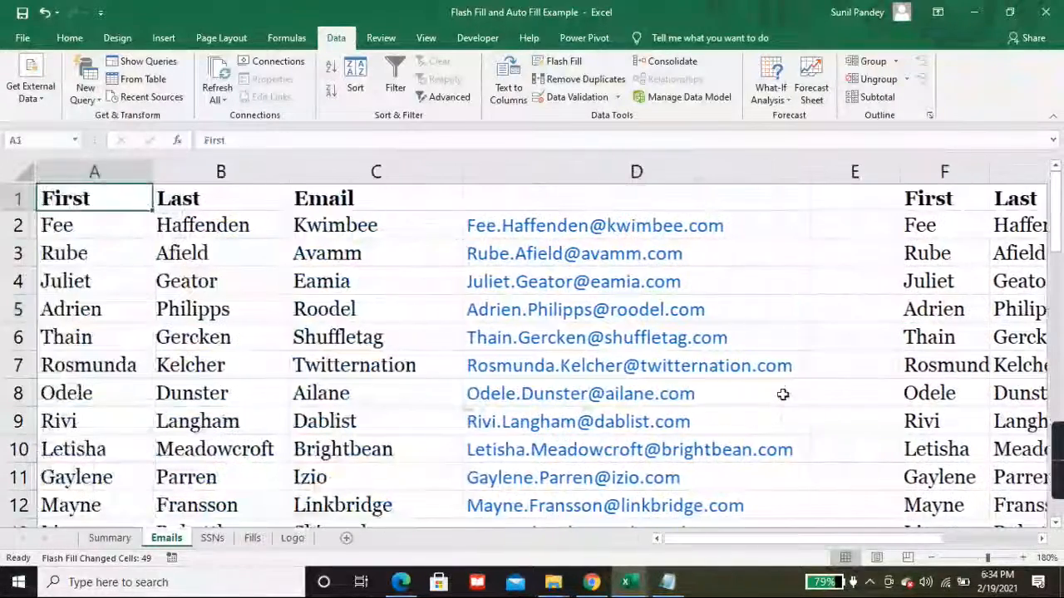
Step: Switch to the SSNs sheet, look at the first SSN in C2, and select empty D2
click(212, 537)
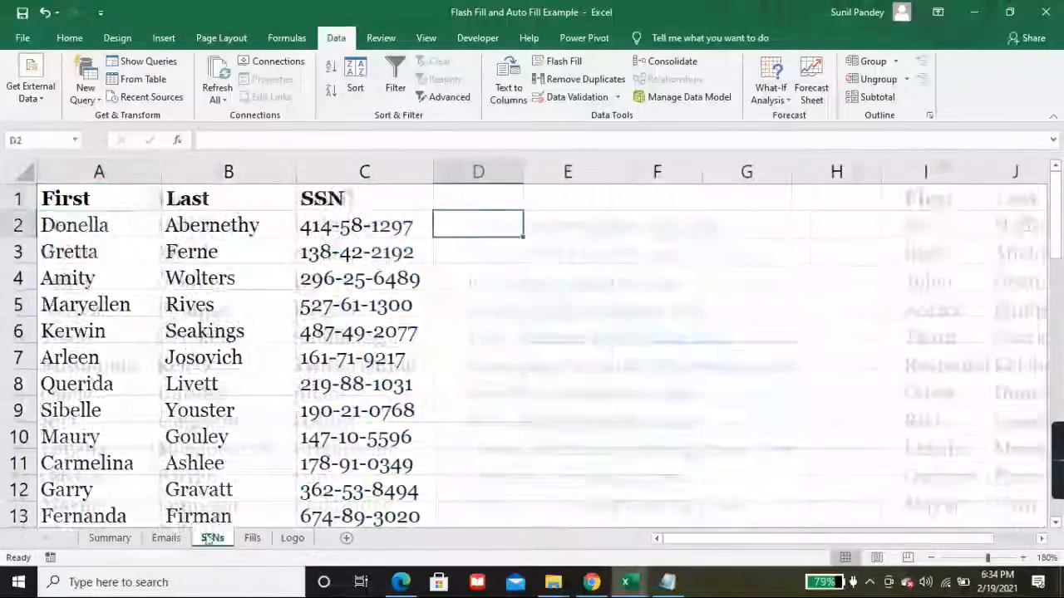
click(366, 221)
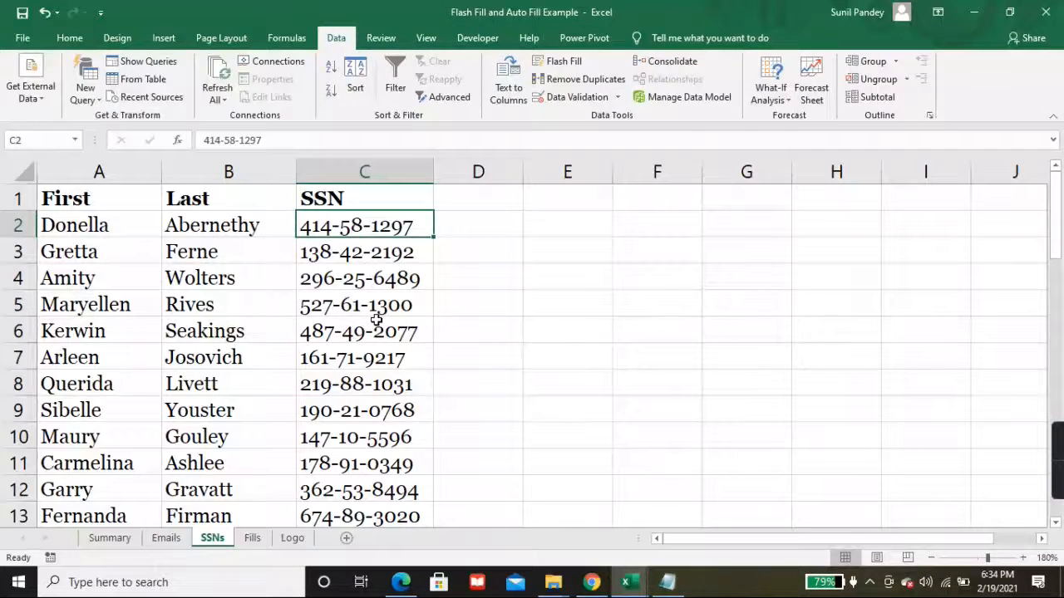
click(471, 225)
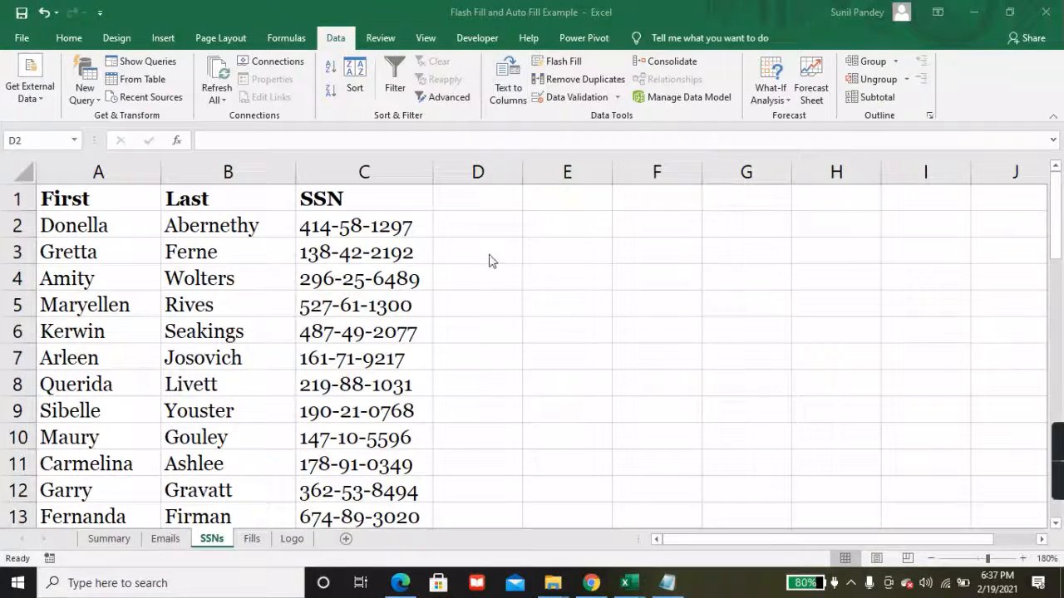
click(462, 229)
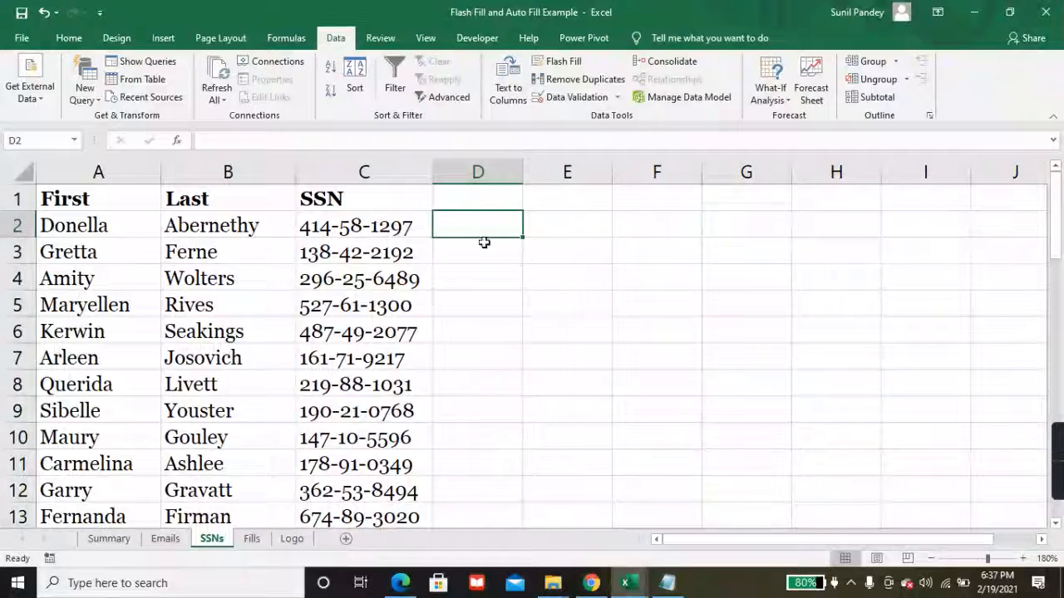
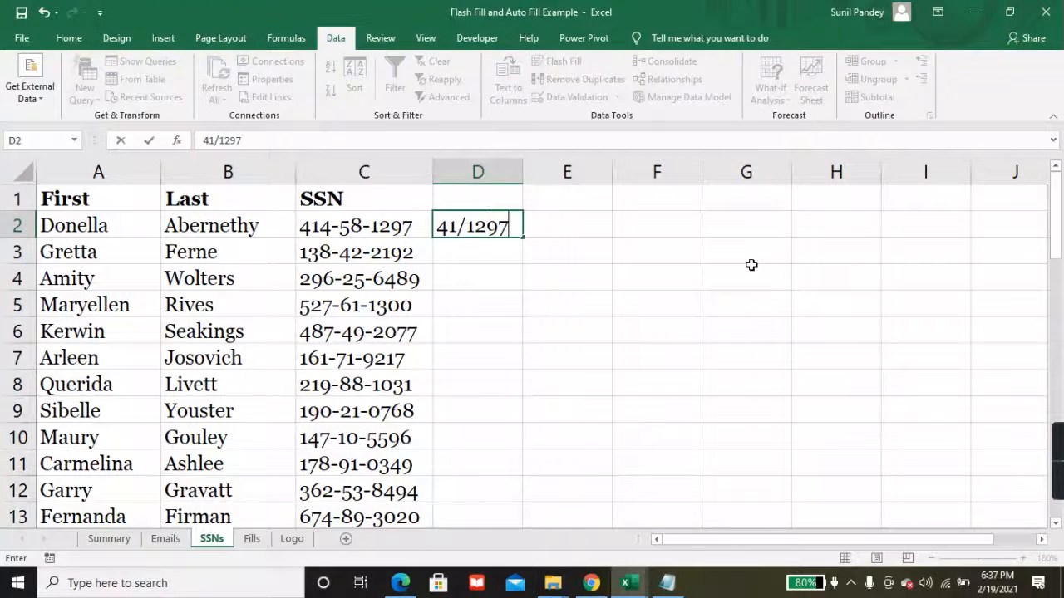
Step: In D2, enter the first SSN's first two and last four digits, separated by a slash
key(Return)
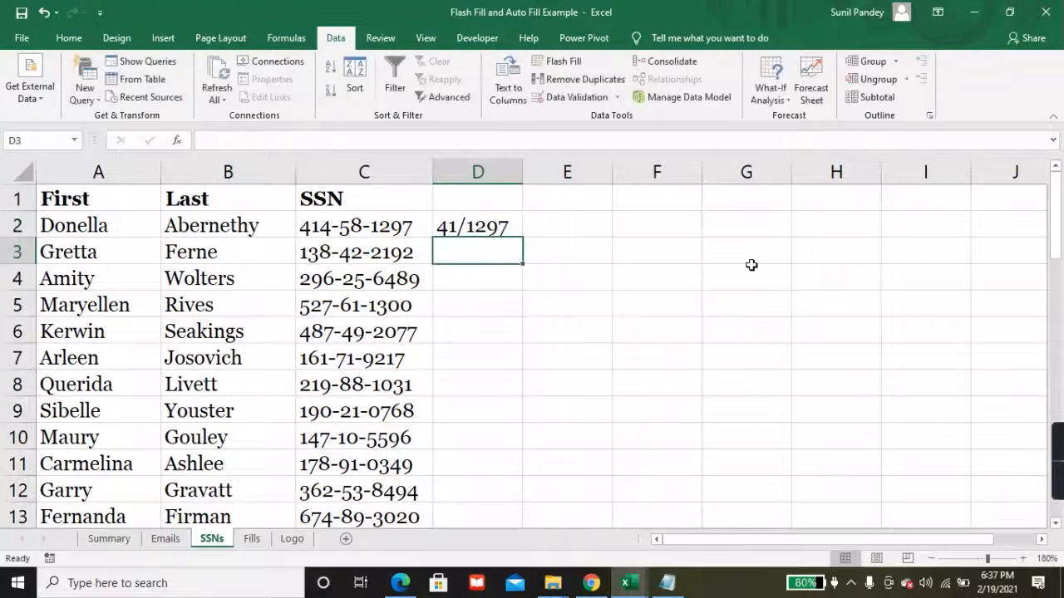
click(341, 325)
scroll(352, 419, down, 4)
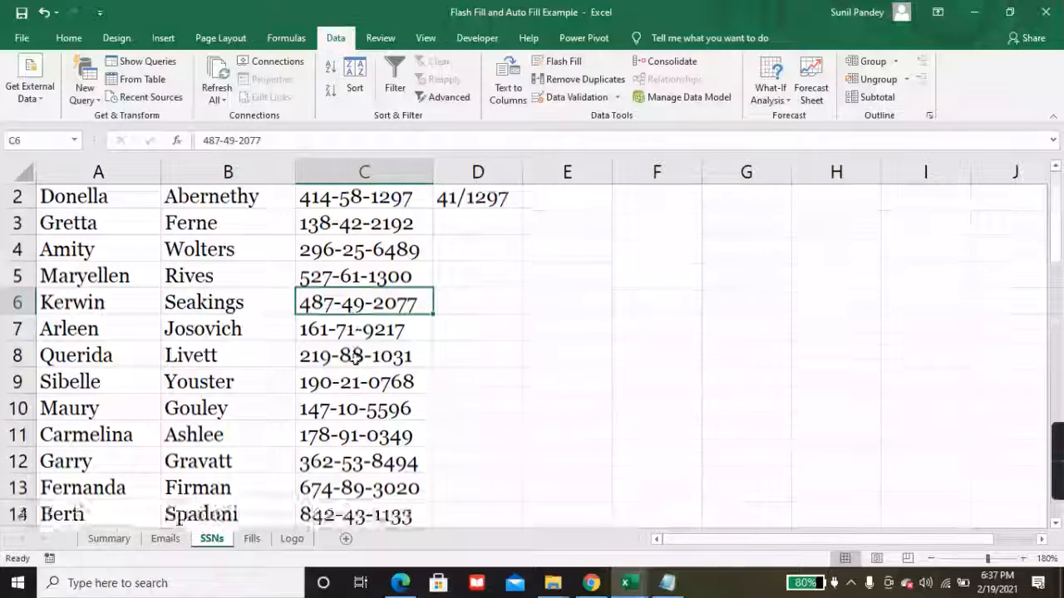
scroll(366, 355, up, 4)
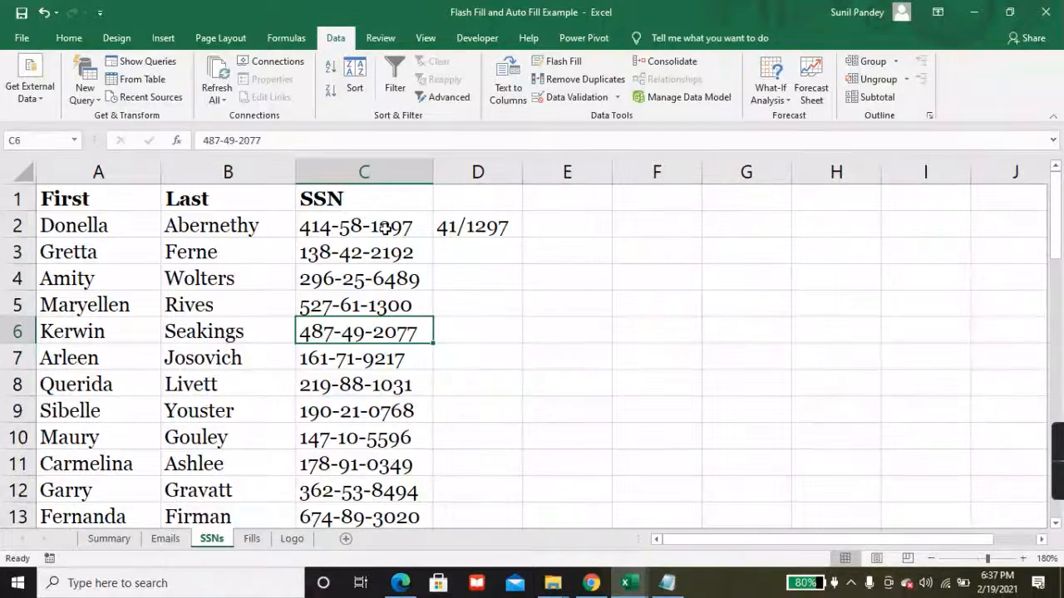
Step: Review the D2 example and select D3 as the start of the fill
click(475, 252)
click(469, 224)
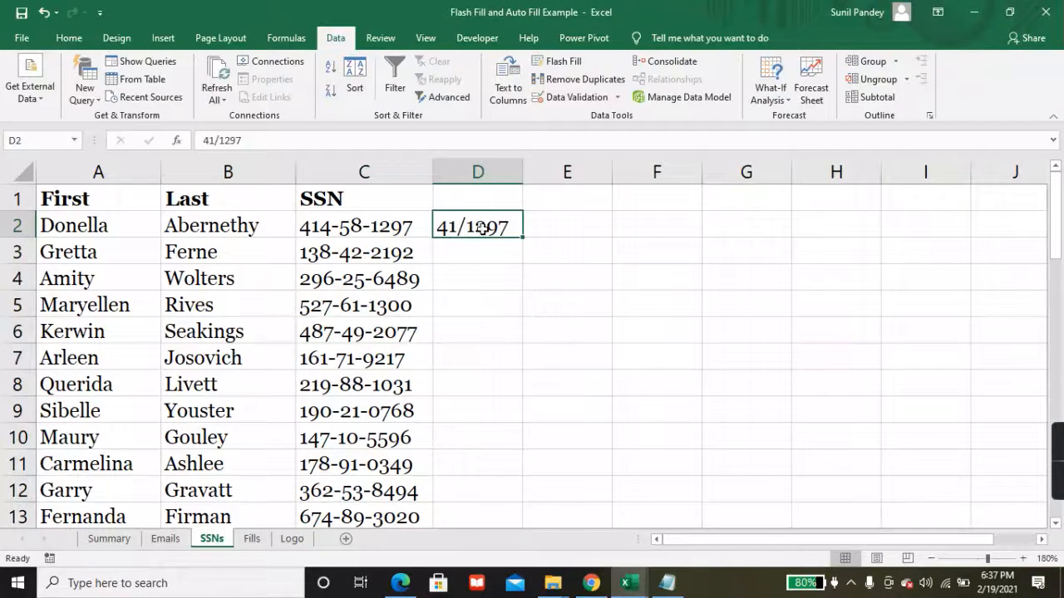
click(474, 248)
click(472, 226)
click(472, 251)
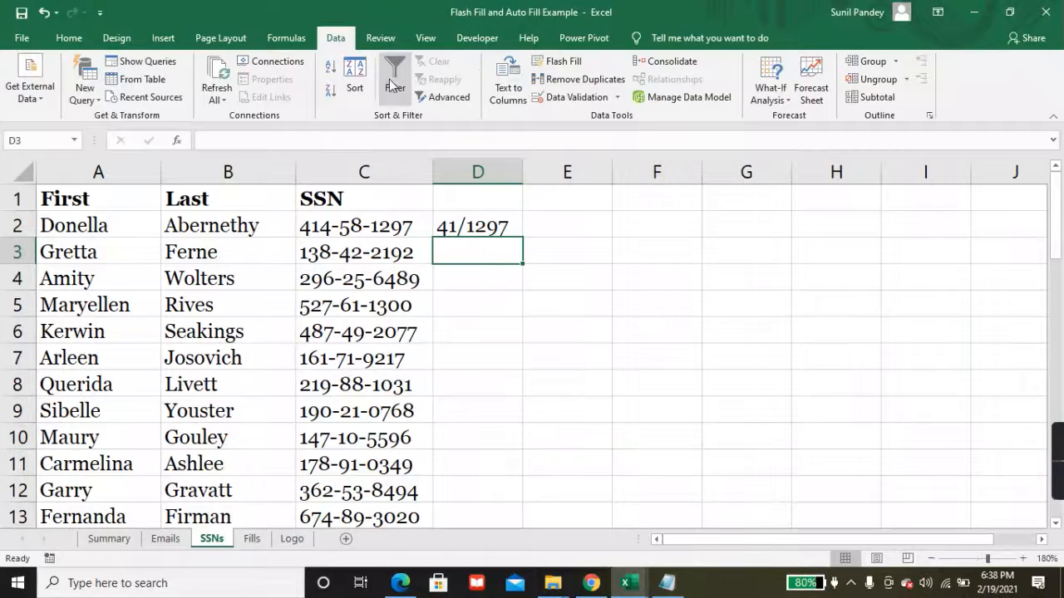
Step: Flash Fill column D with the digit pattern and check the results down to D51
click(553, 65)
click(487, 358)
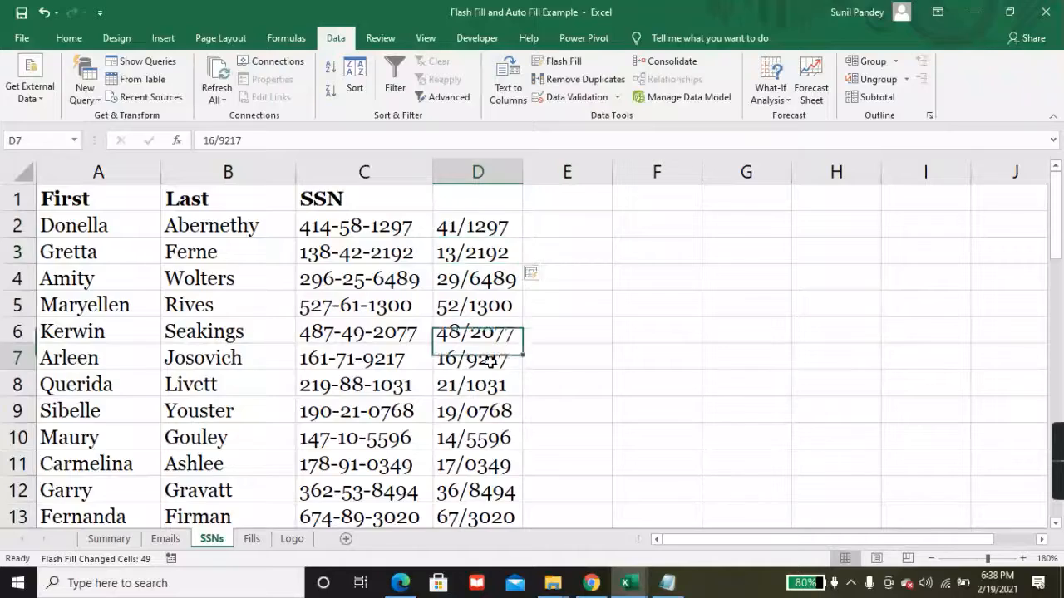
scroll(490, 359, down, 11)
scroll(487, 359, down, 3)
click(487, 410)
Step: Compare the flash-filled D values against their SSNs in column C, then go to the Fills sheet
click(482, 299)
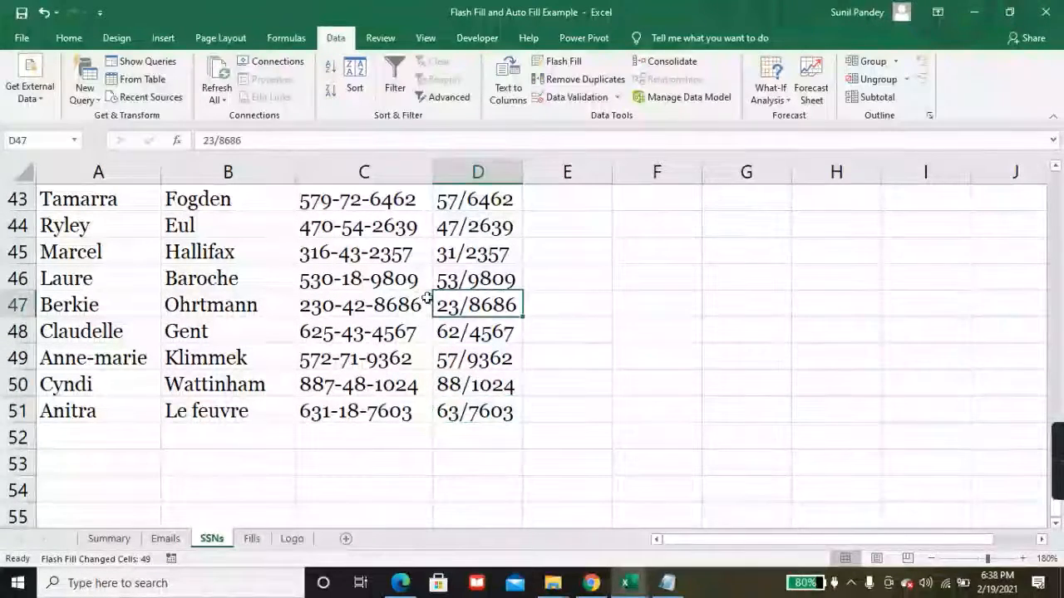
click(366, 287)
click(363, 256)
click(363, 228)
scroll(366, 250, up, 2)
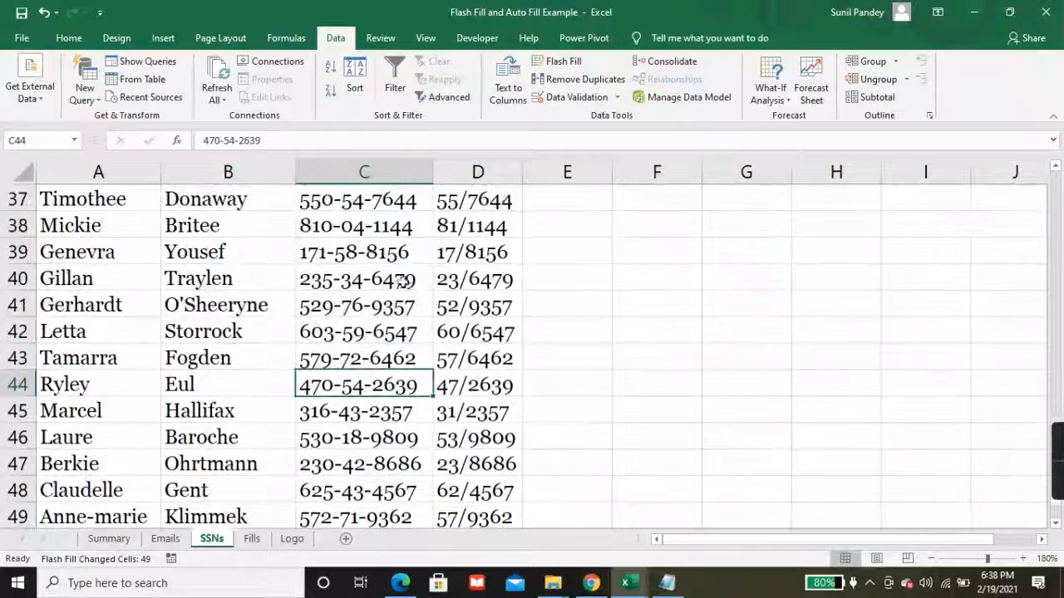
click(365, 285)
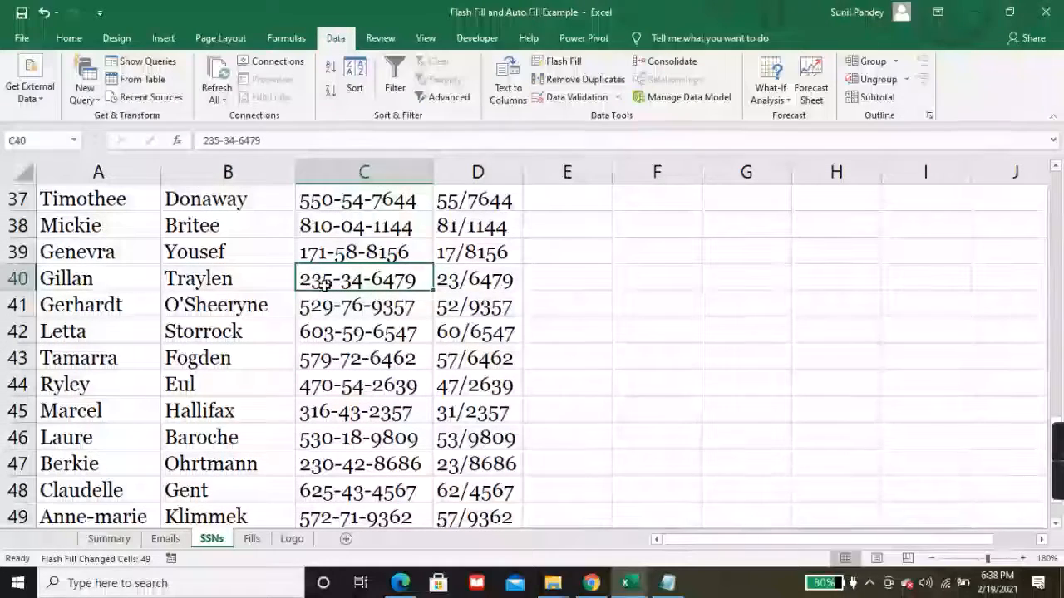
key(Up)
key(Up)
key(Up)
key(Up)
key(Up)
key(Up)
key(Up)
key(Up)
key(Up)
key(Up)
key(Up)
key(Up)
key(Up)
key(Up)
key(Up)
key(Up)
key(Up)
key(Up)
key(Up)
key(Up)
key(Up)
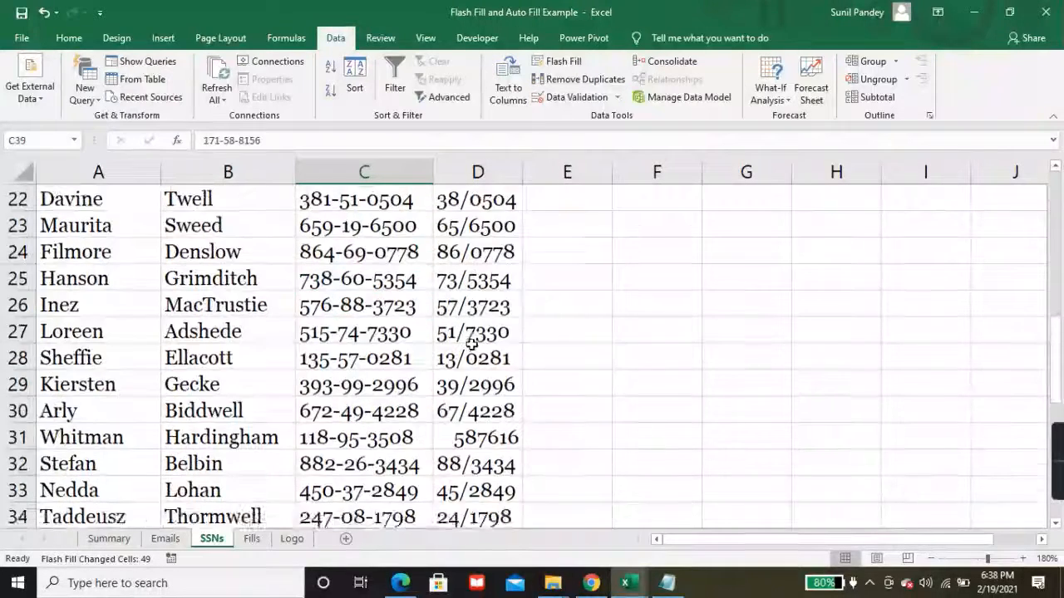
key(Down)
key(Down)
key(Down)
key(Down)
key(Down)
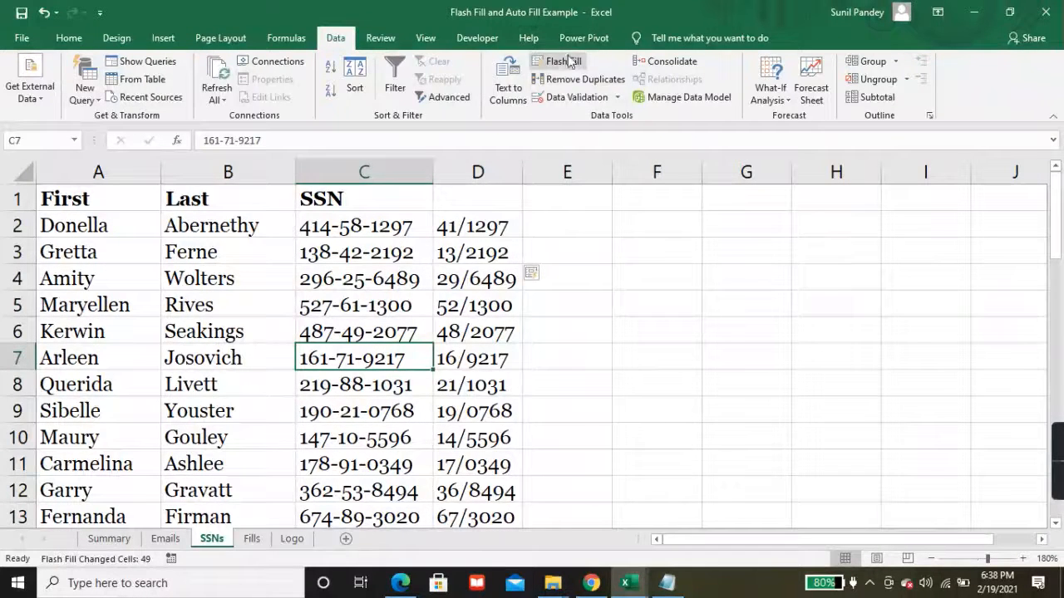
click(499, 324)
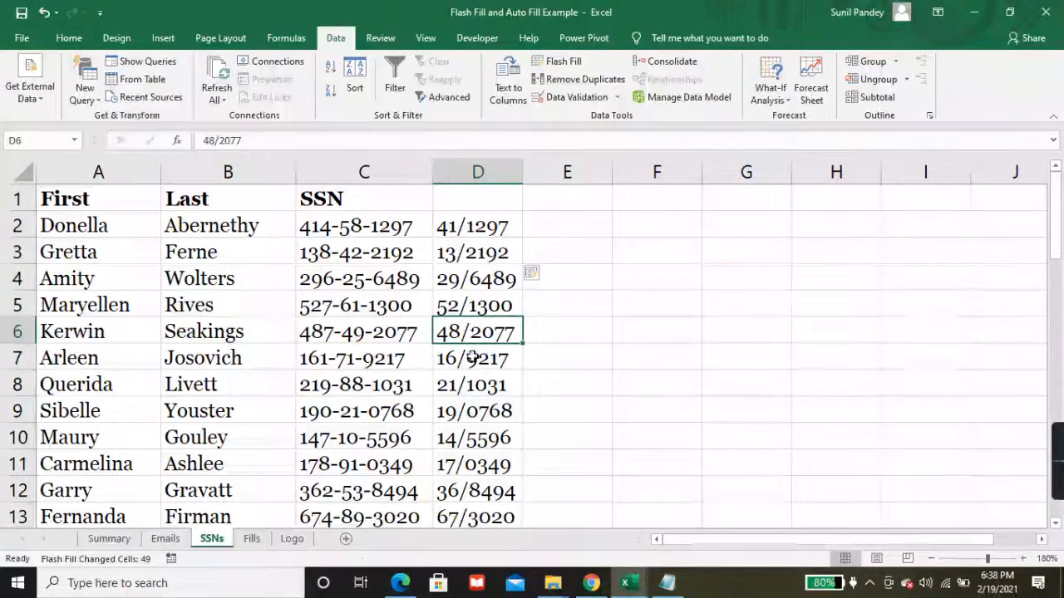
click(251, 539)
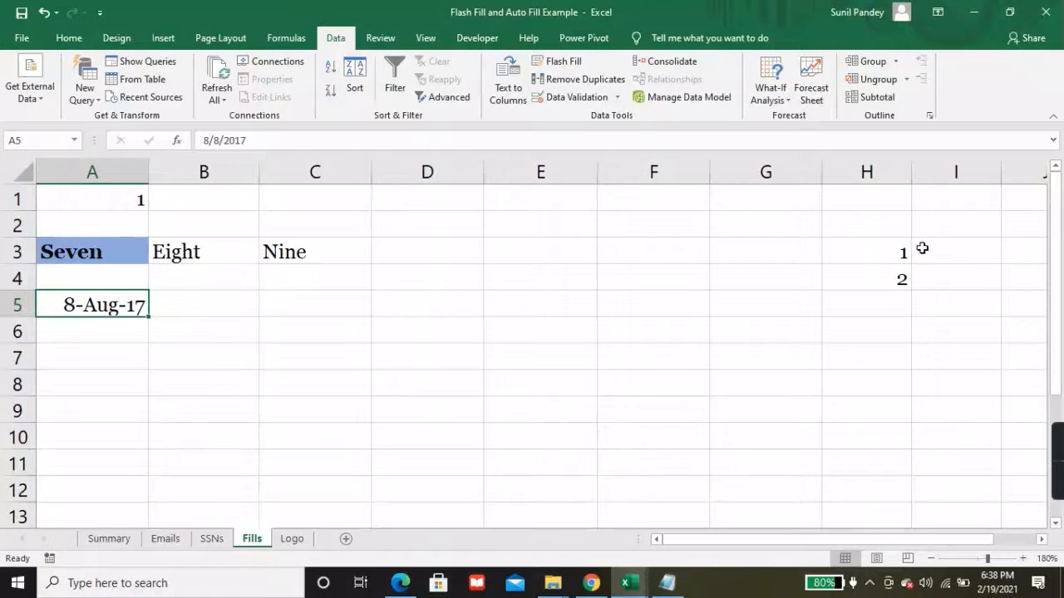
Step: Extend the 1, 2 in H3:H4 down to H21 so column H counts 1 to 19
click(883, 252)
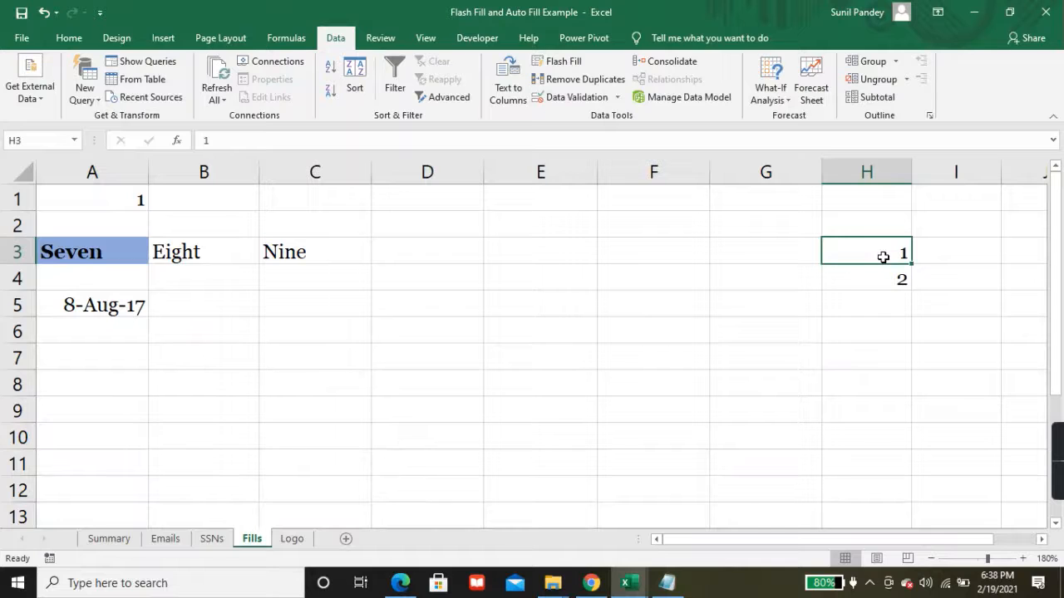
click(891, 276)
click(886, 251)
drag(886, 255, 898, 495)
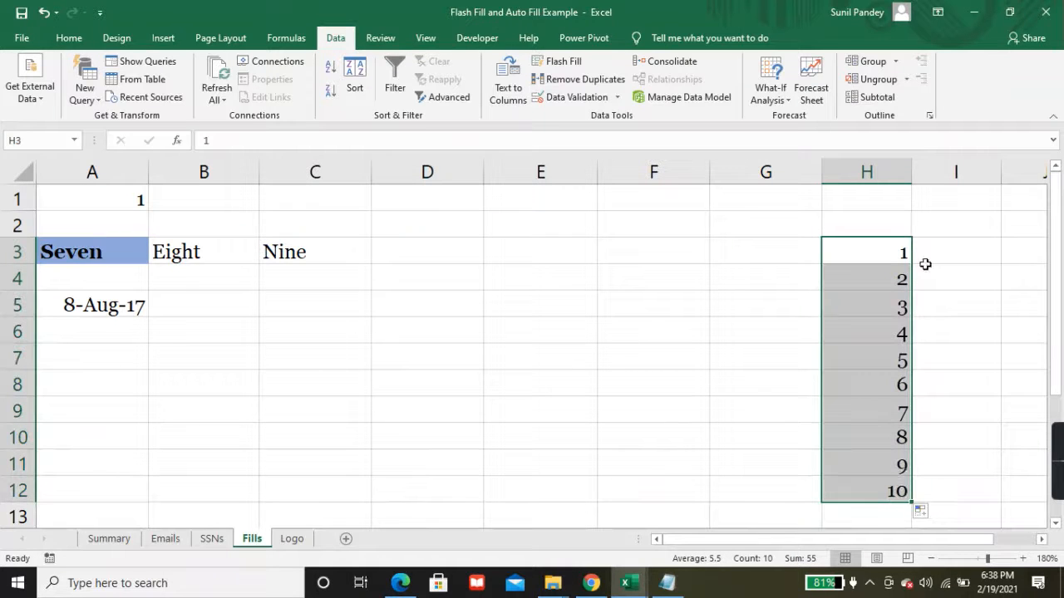
scroll(910, 482, down, 3)
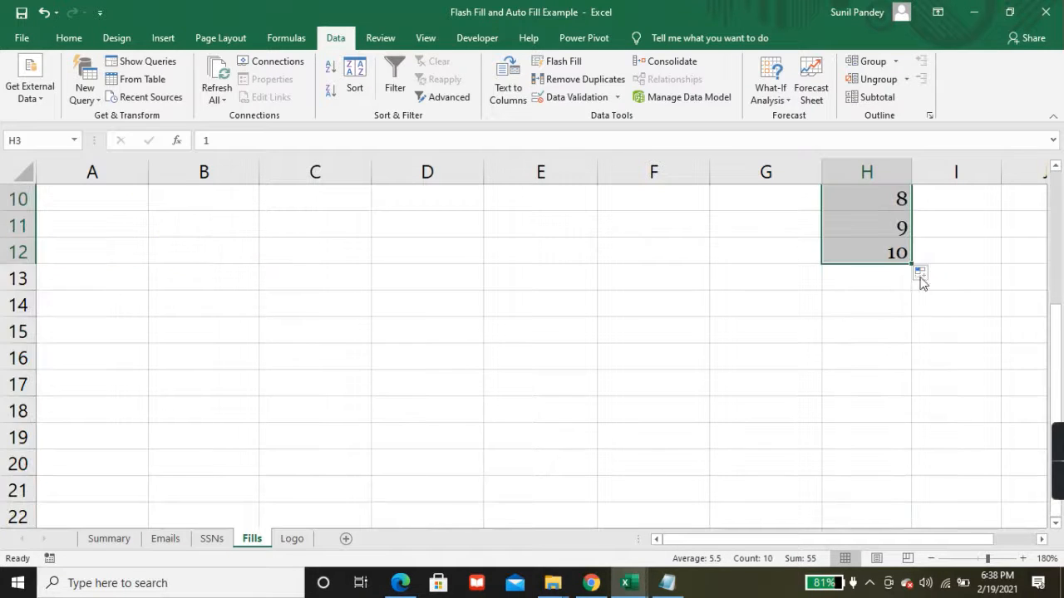
drag(912, 264, 913, 491)
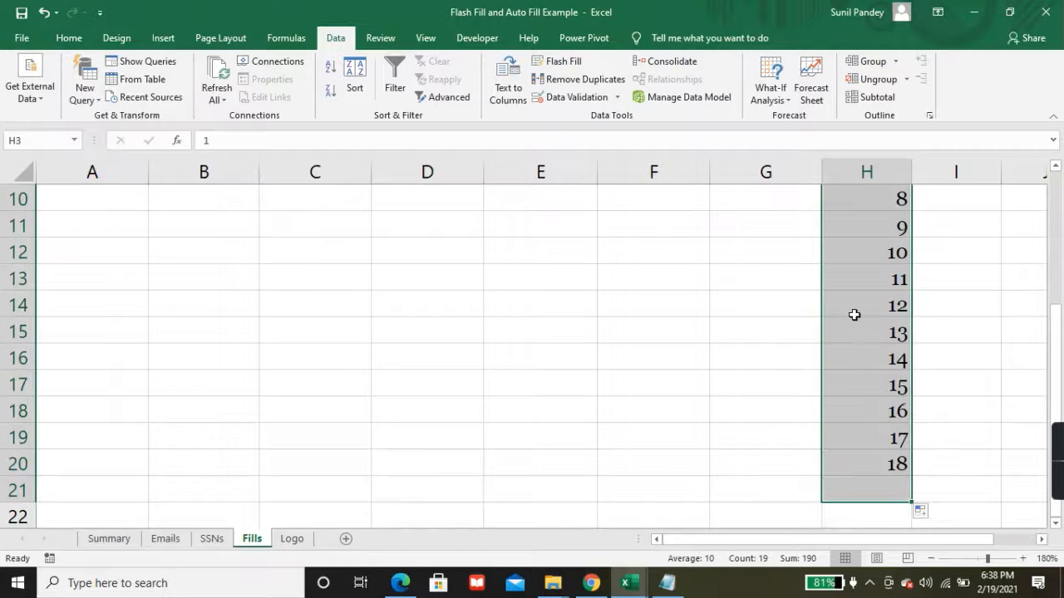
scroll(855, 314, up, 3)
click(141, 199)
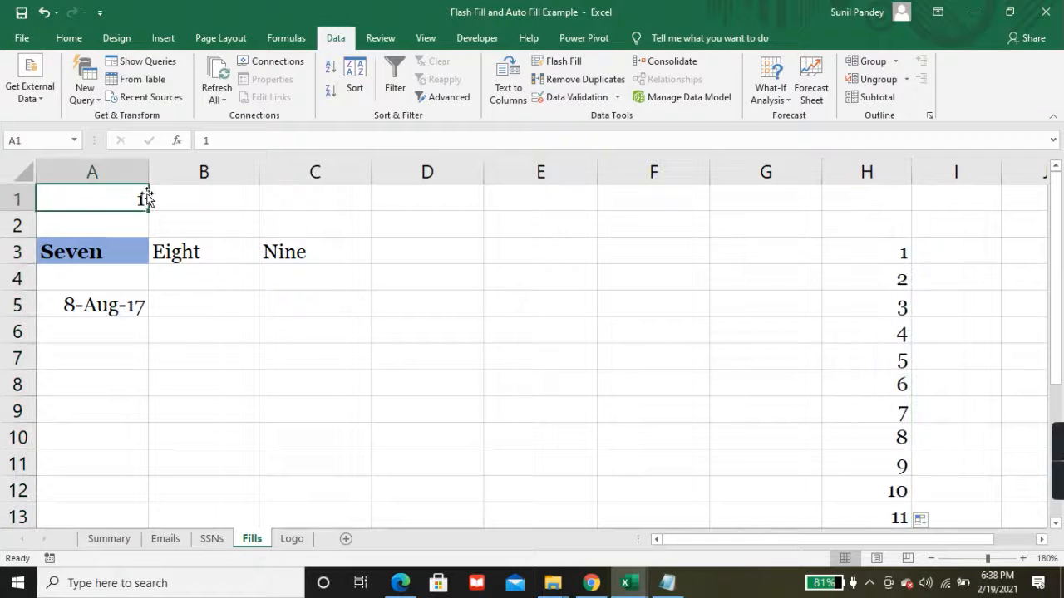
Step: Extend A1 across to H1 as a Fill Series counting 1 to 8
drag(148, 208, 891, 201)
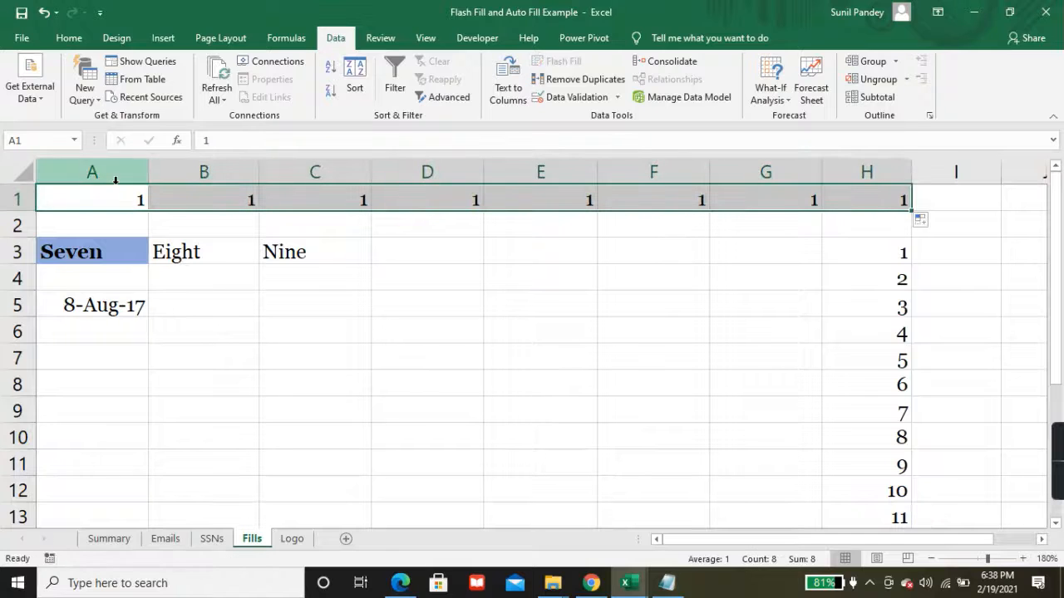
click(933, 222)
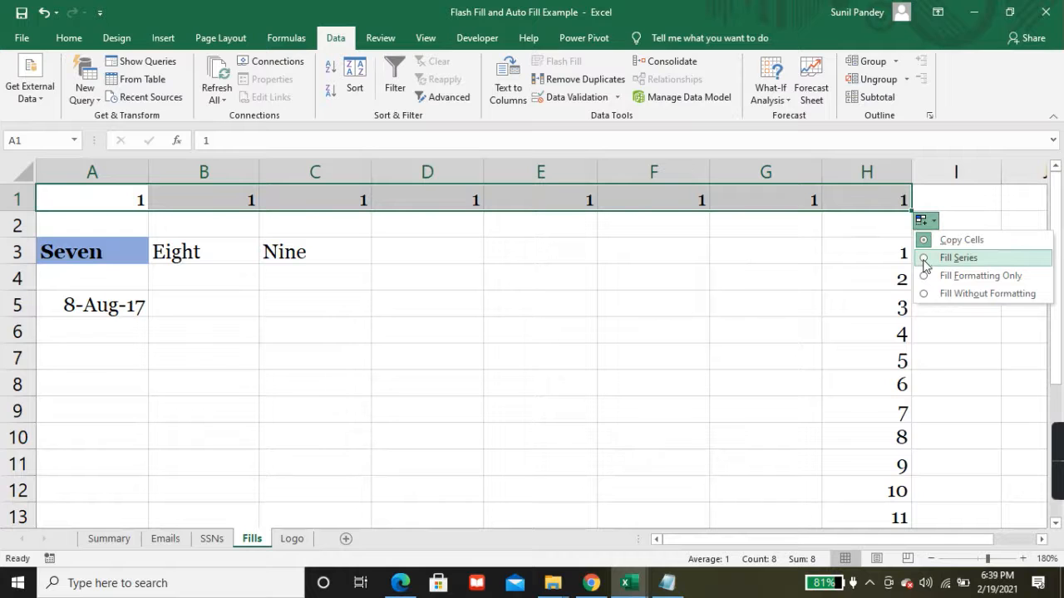
click(925, 263)
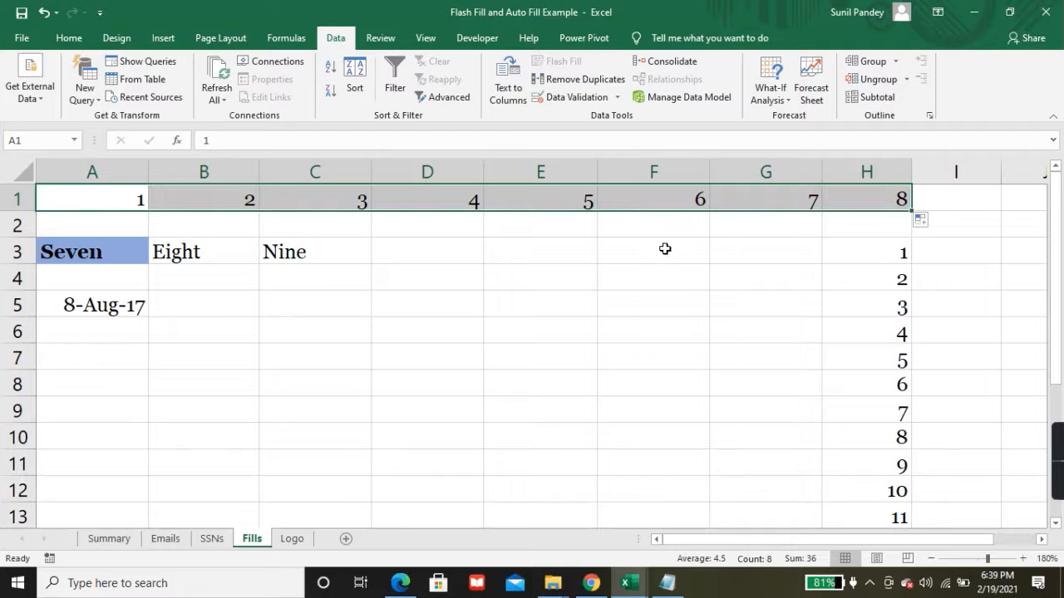
Step: Review the Copy cells, Fill series and Fill formatting only items on the Summary sheet
click(109, 538)
scroll(174, 408, down, 5)
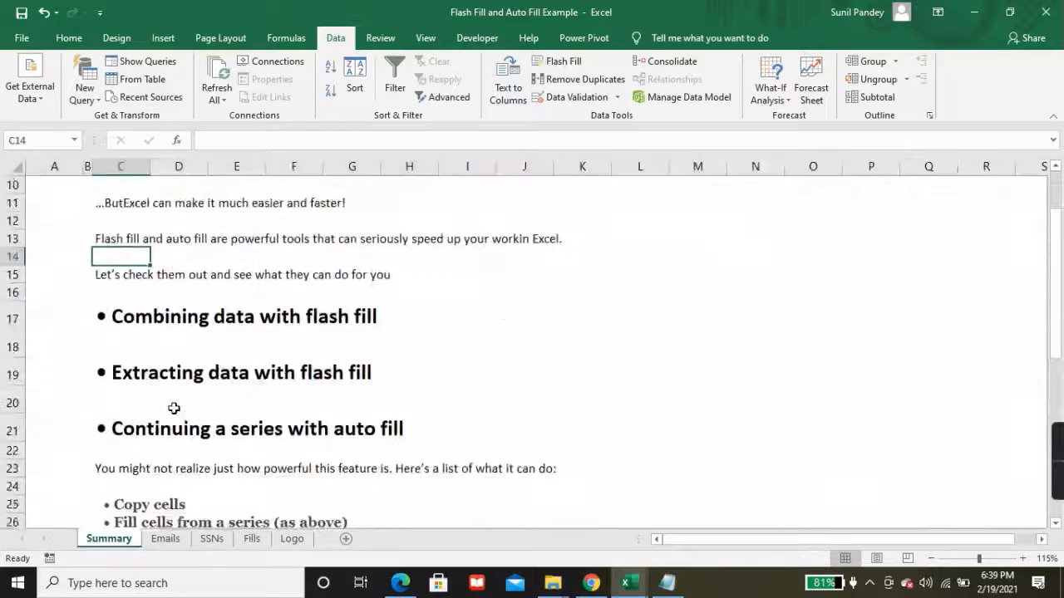
click(125, 324)
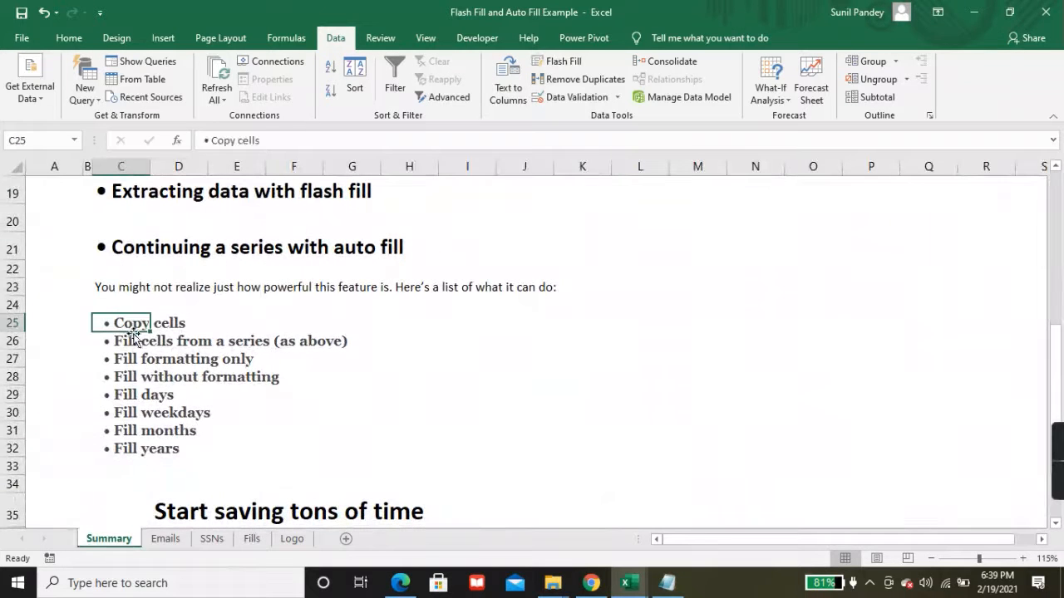
click(132, 341)
click(128, 362)
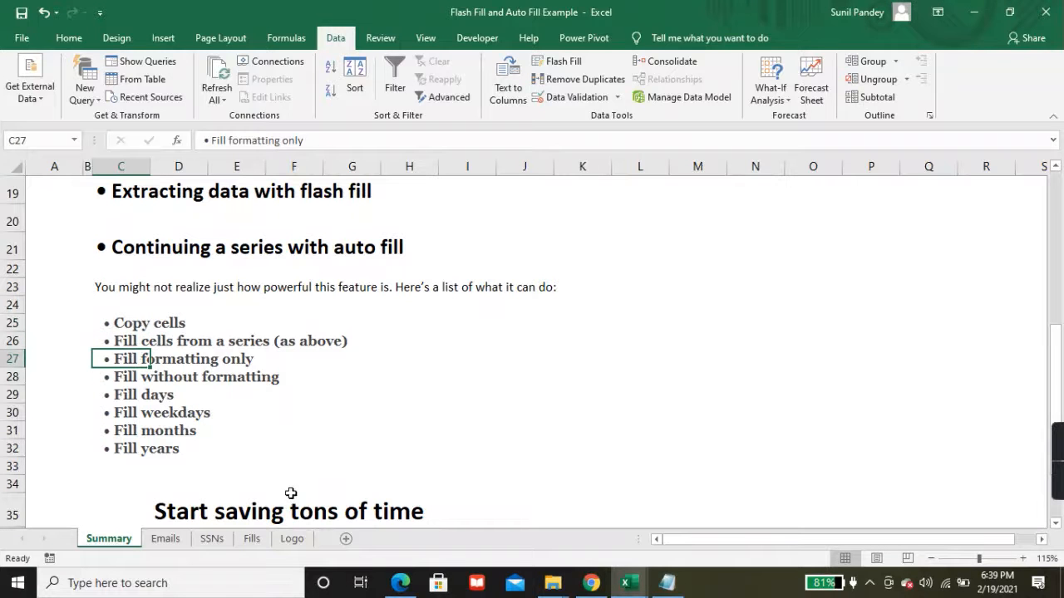
click(249, 538)
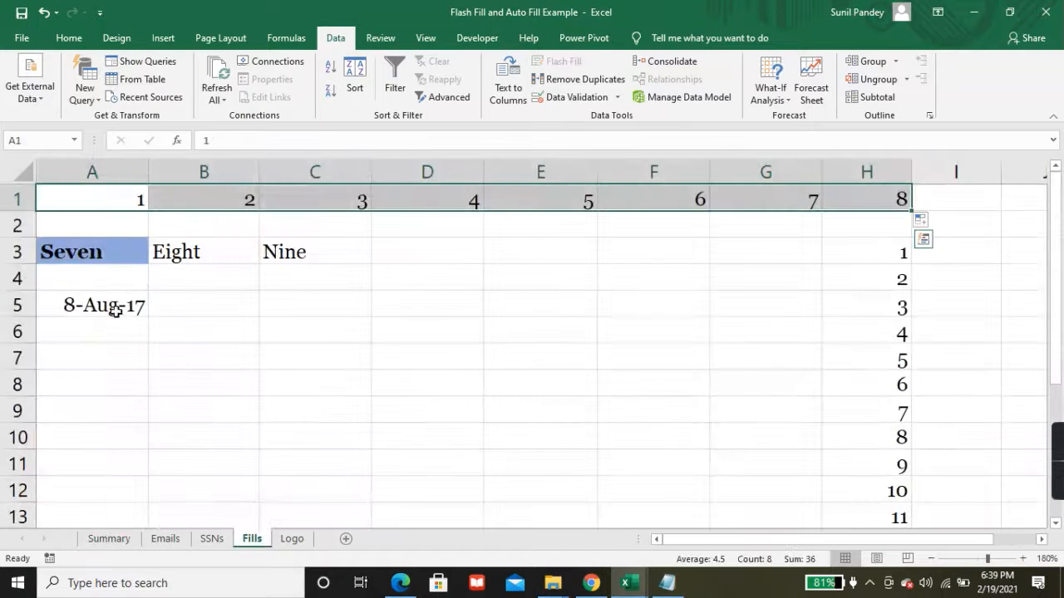
Step: Copy A3's bold blue formatting through F3 with Fill Formatting Only, keeping Seven, Eight, Nine
click(88, 255)
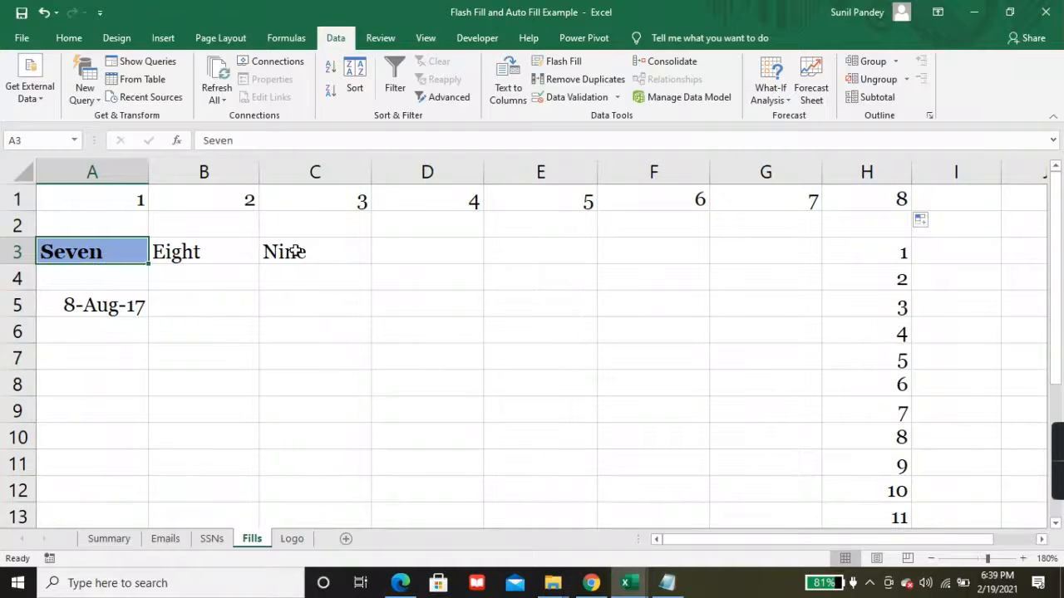
drag(151, 263, 663, 254)
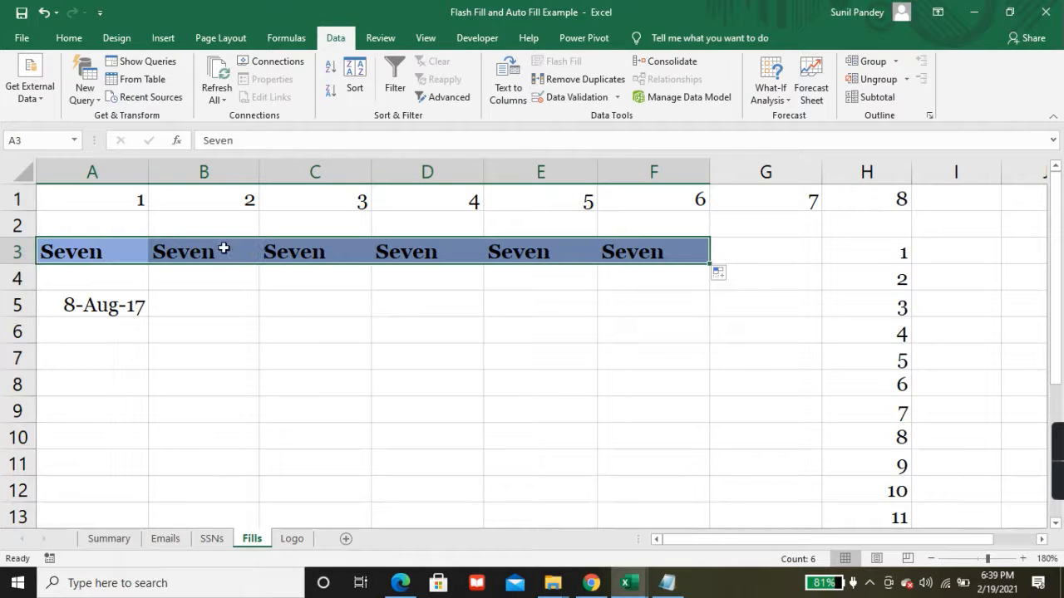
click(728, 274)
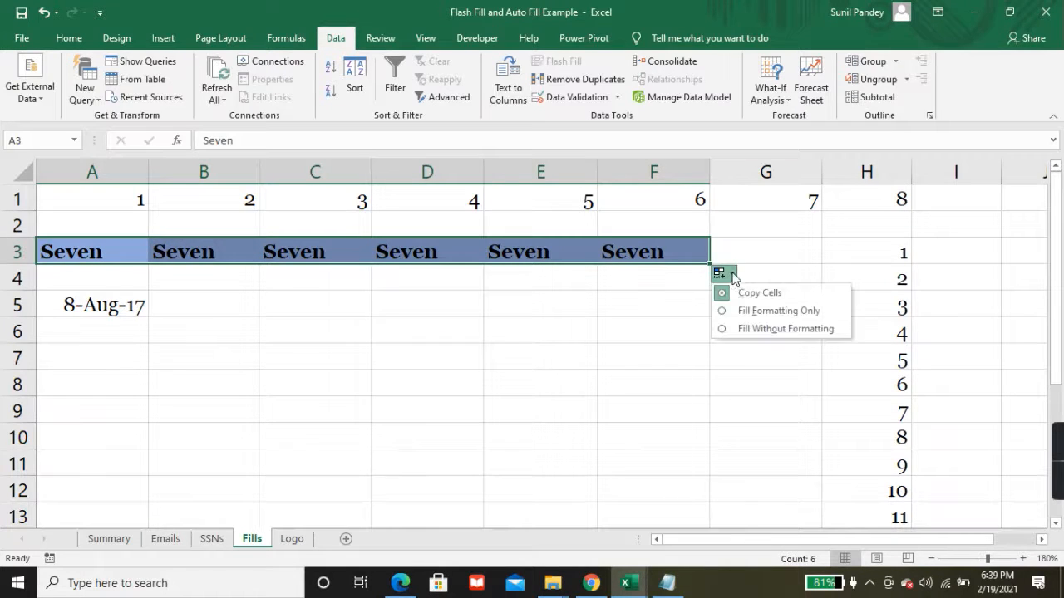
click(723, 314)
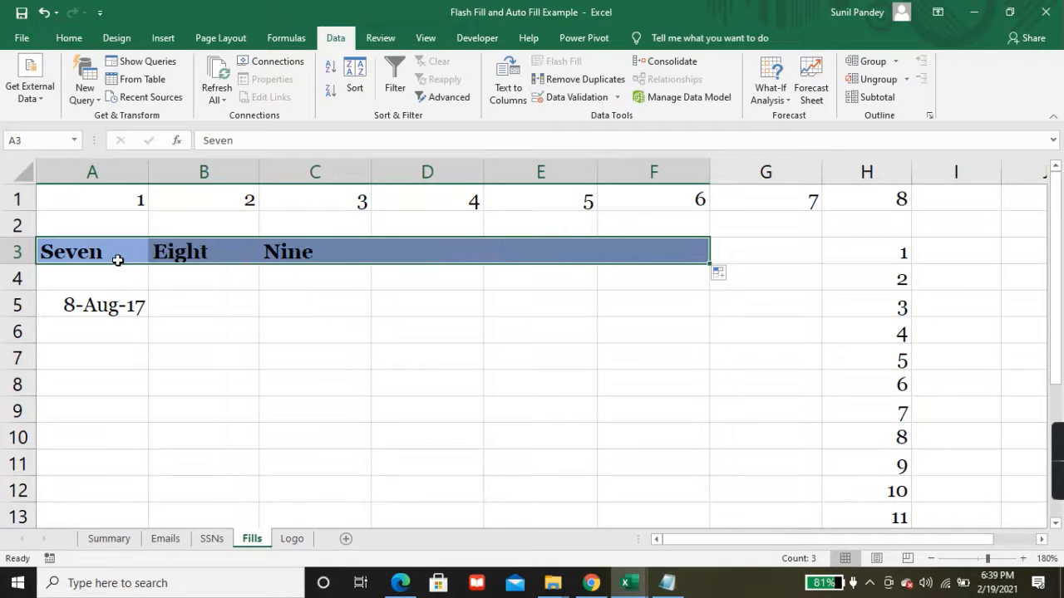
Step: Check the filled row, then review the Fill without formatting item on the Summary sheet
key(Tab)
key(Tab)
key(Tab)
key(Tab)
key(Tab)
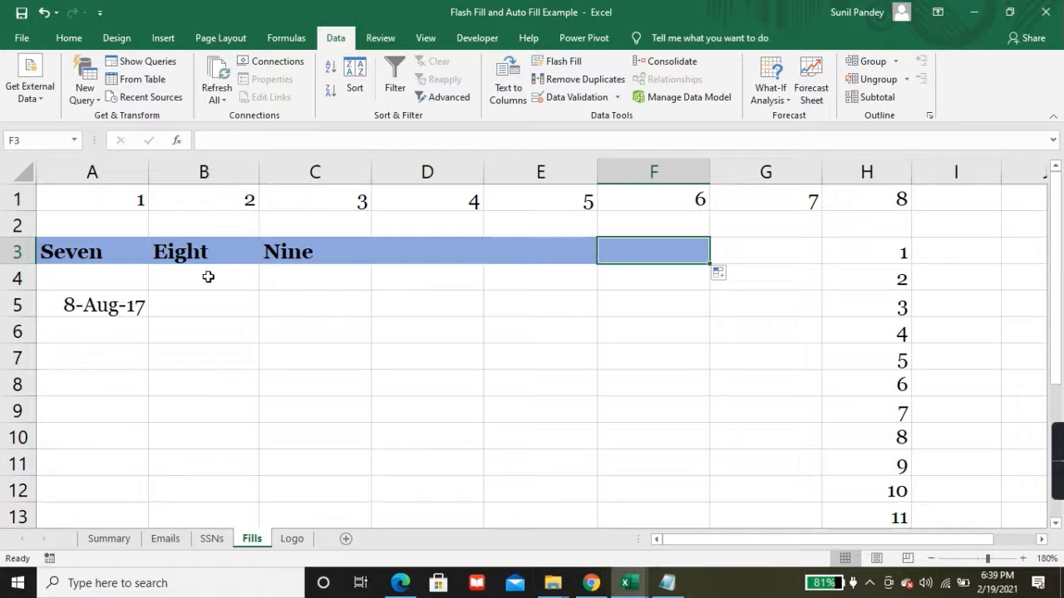
key(Tab)
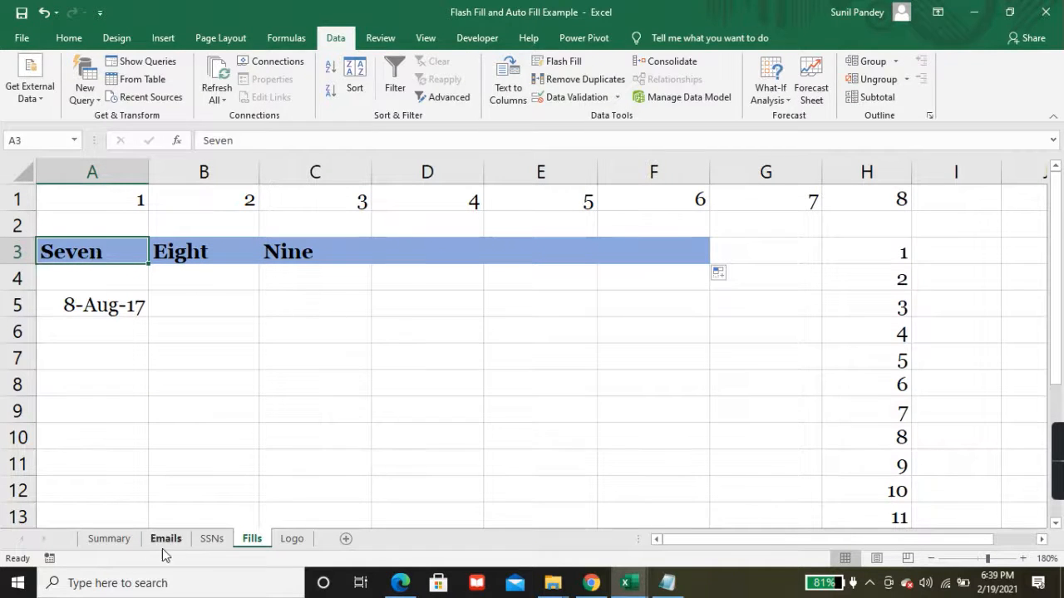
click(109, 538)
click(125, 382)
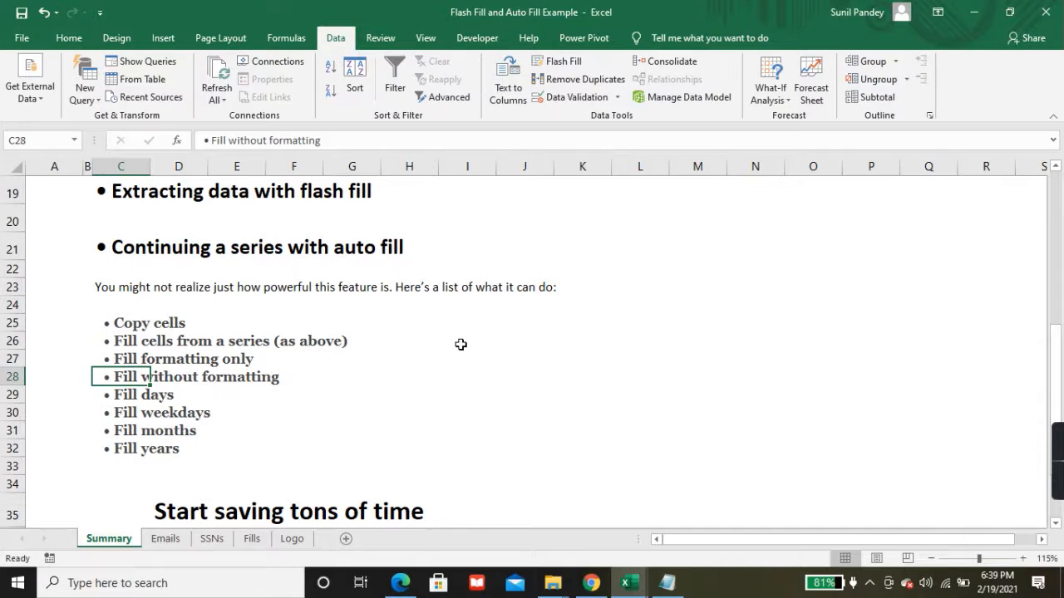
click(252, 539)
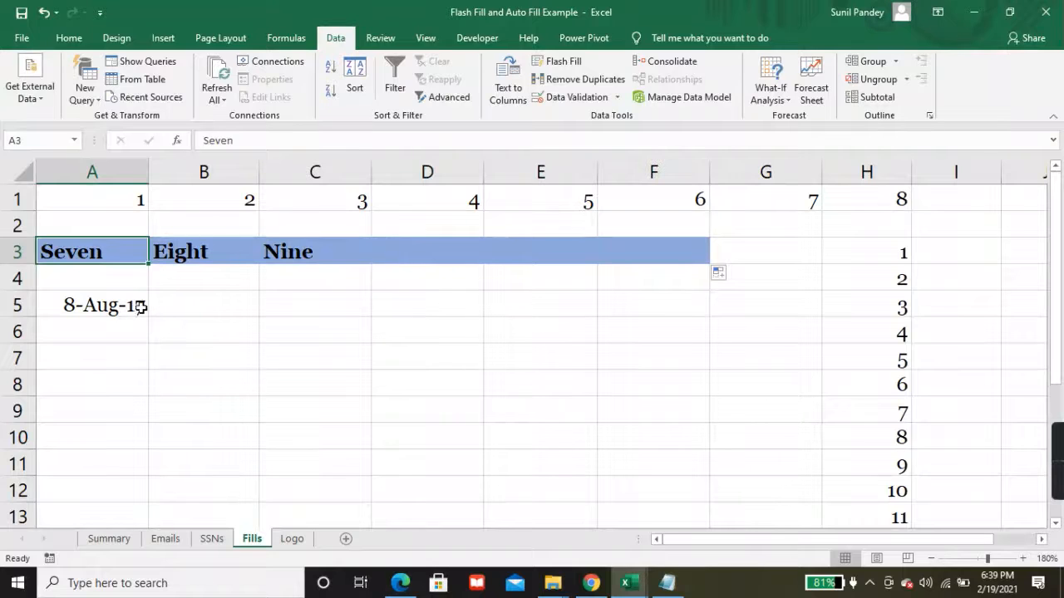
click(107, 281)
click(106, 252)
key(ctrl+c)
click(107, 274)
key(ctrl+v)
drag(150, 287, 675, 277)
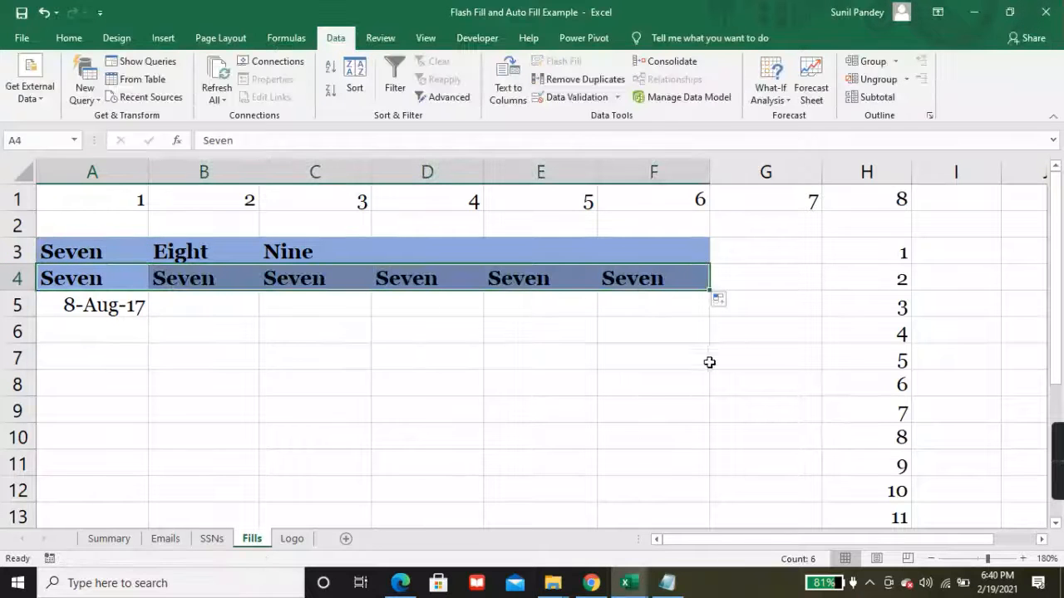
click(721, 300)
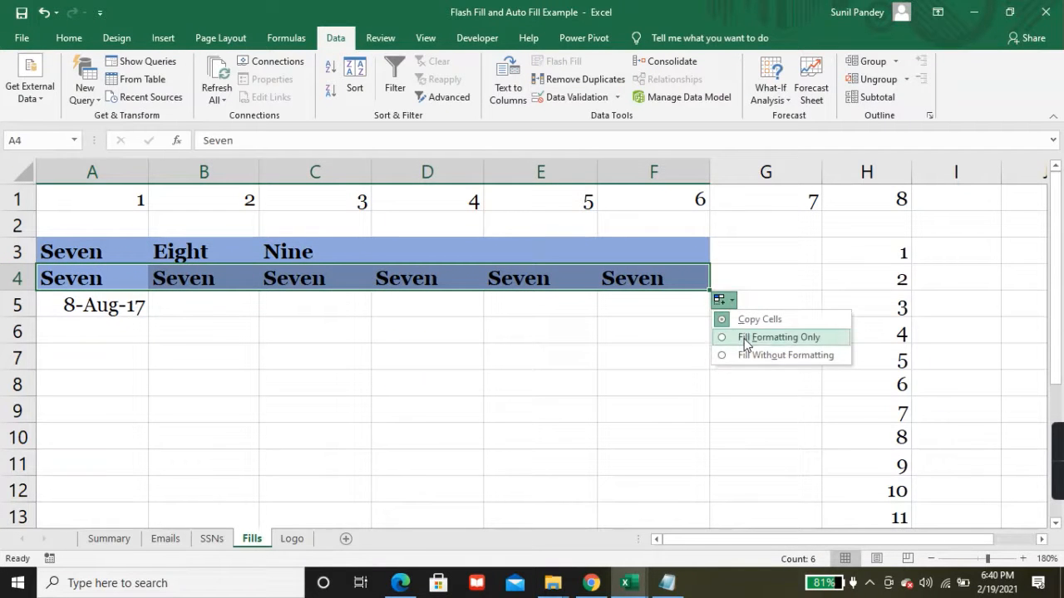
click(723, 358)
click(430, 323)
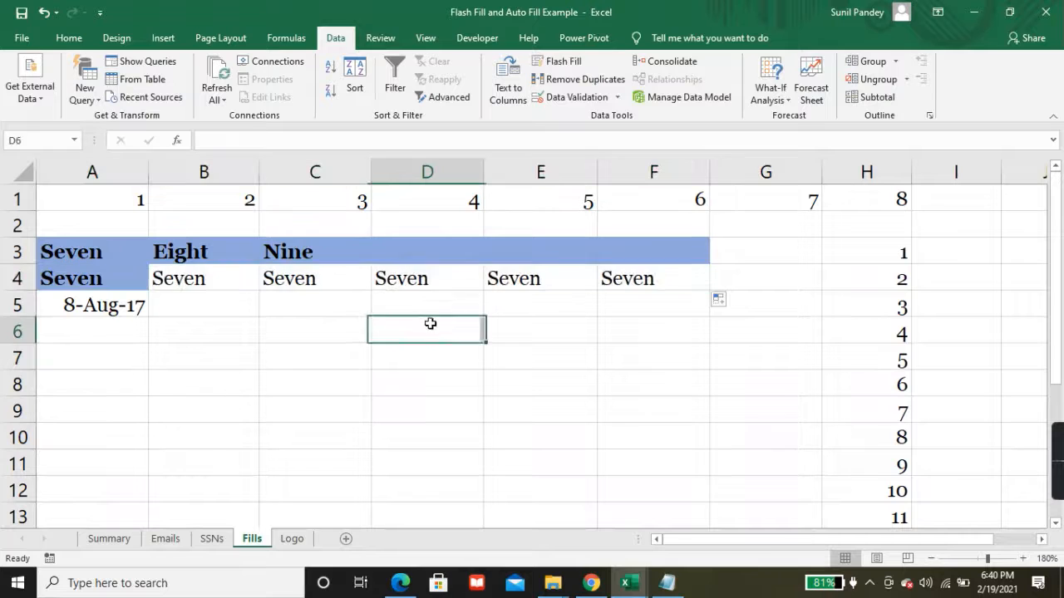
click(218, 278)
click(118, 285)
click(218, 287)
click(331, 283)
click(532, 282)
click(633, 281)
click(87, 280)
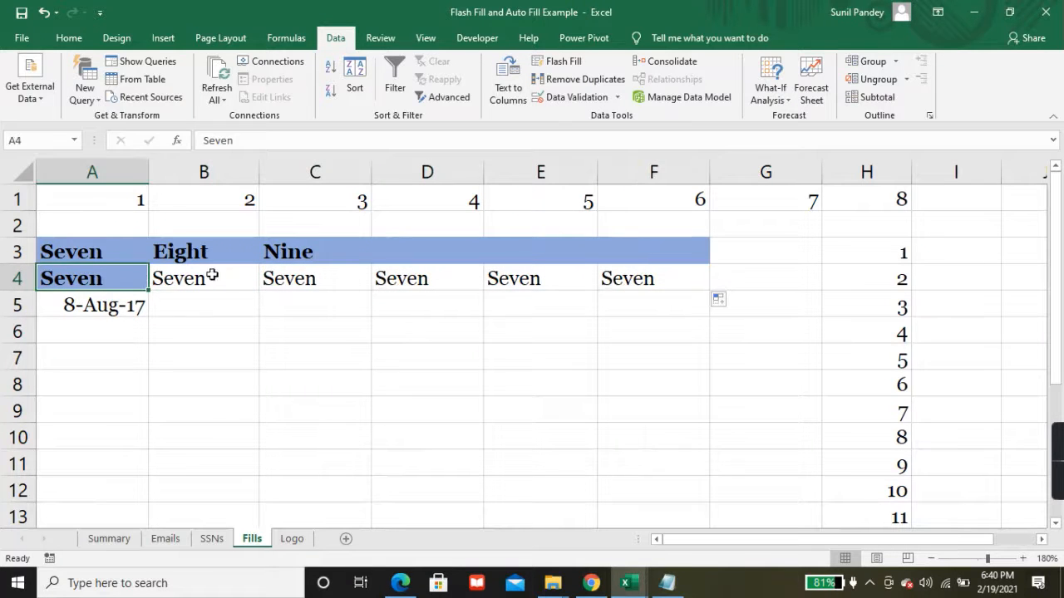
click(217, 276)
click(653, 285)
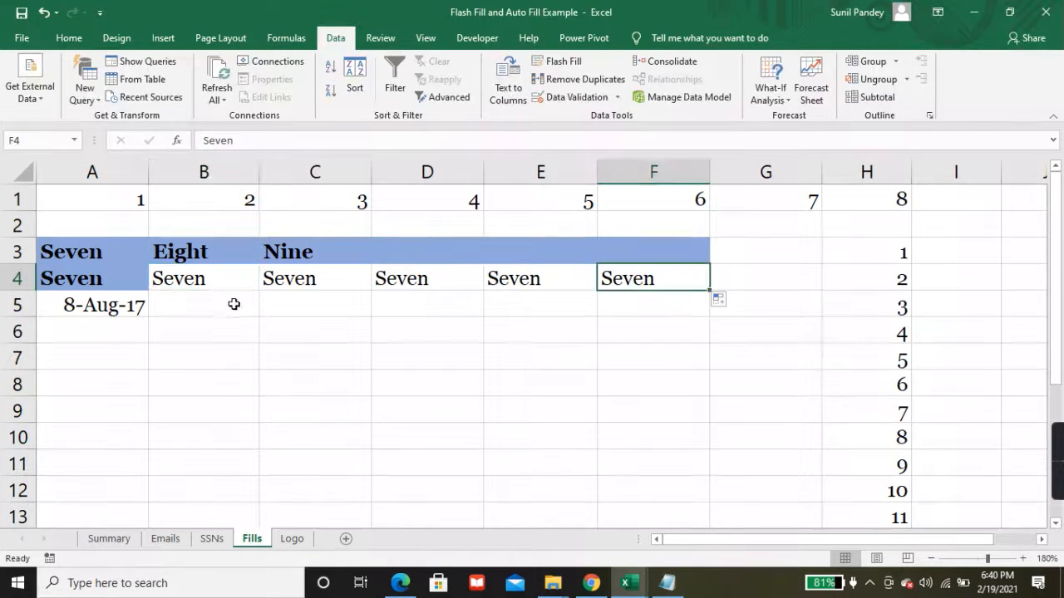
click(120, 283)
key(ctrl+z)
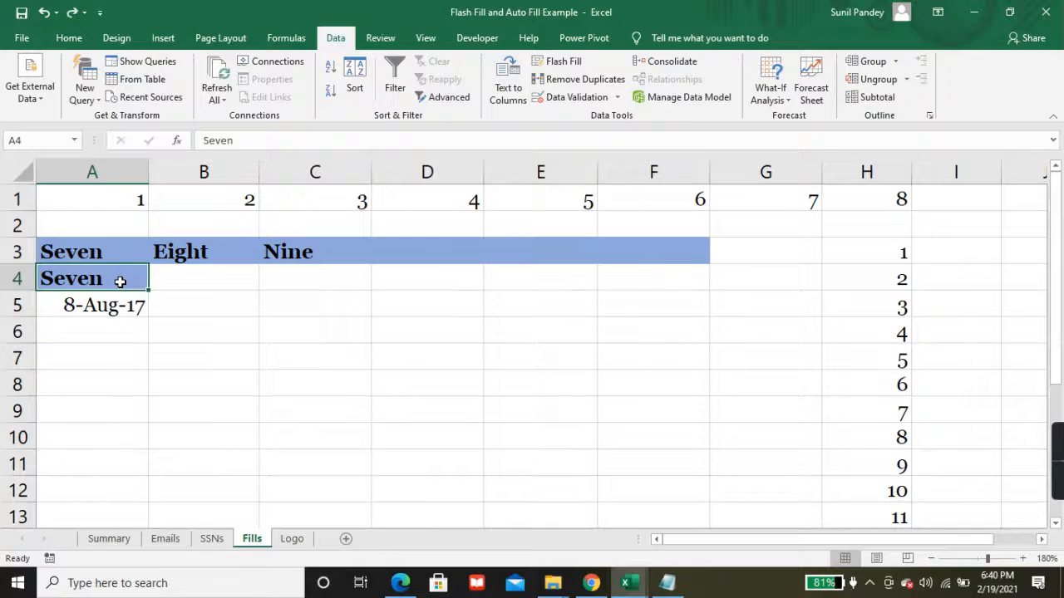
key(ctrl+z)
click(123, 542)
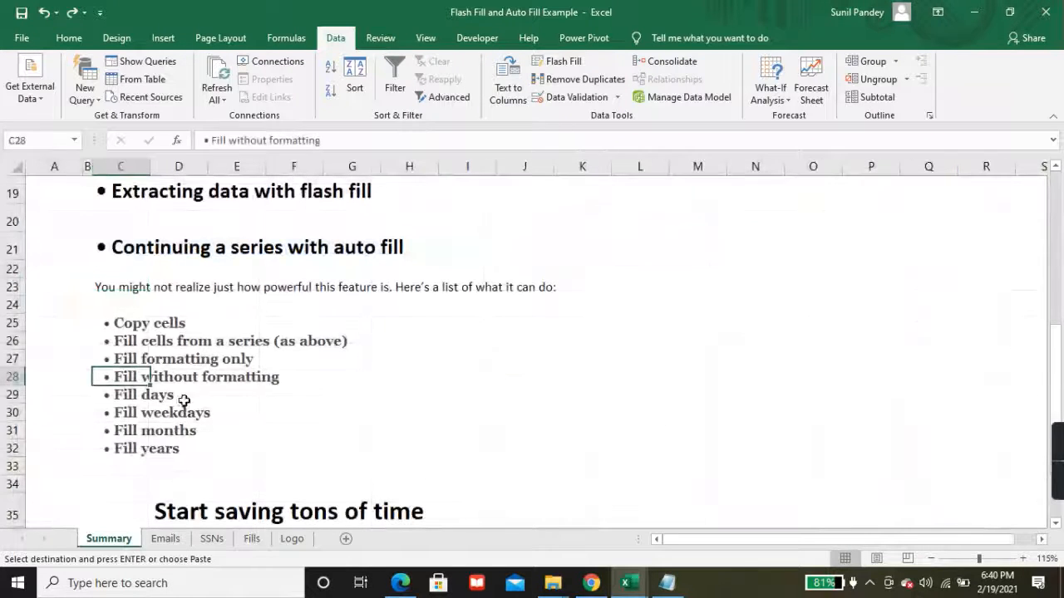
click(129, 399)
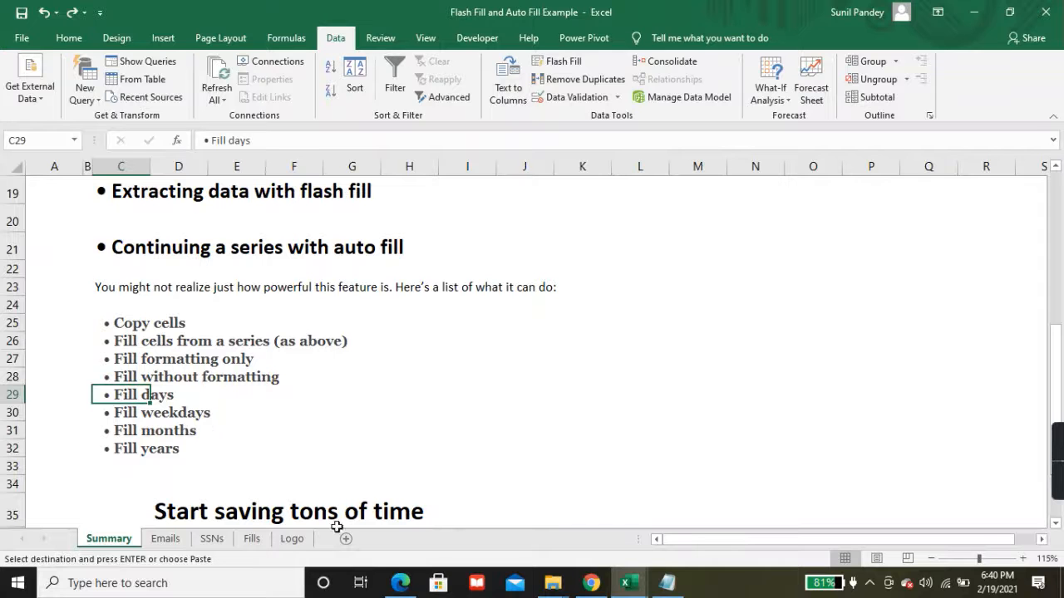
click(251, 539)
click(121, 301)
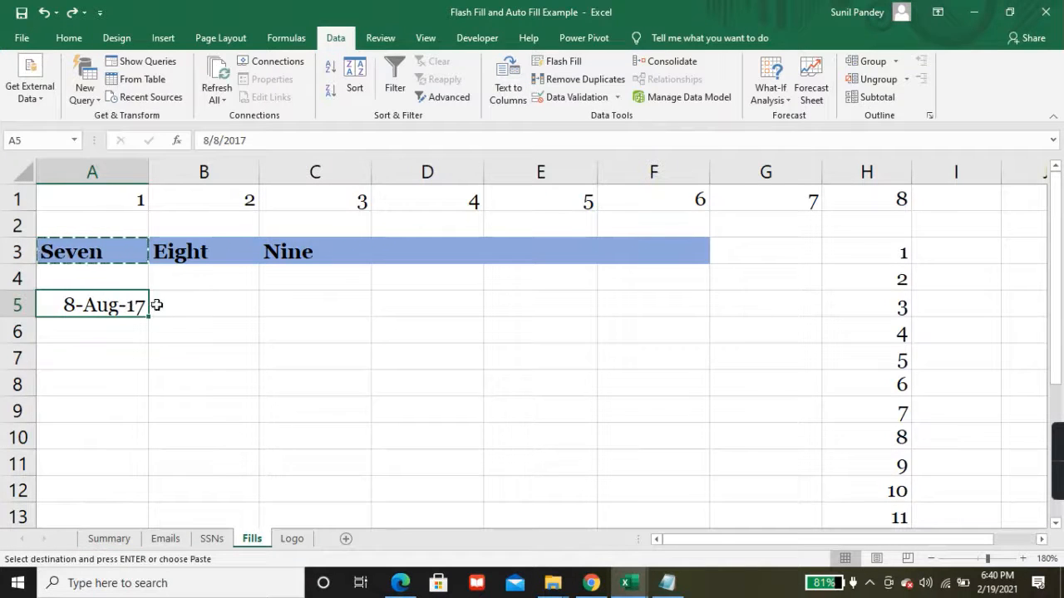
Step: Fill A5:A12 with weekday-only dates from 8-Aug-17 to 17-Aug-17 using Fill Weekdays
drag(148, 316, 126, 509)
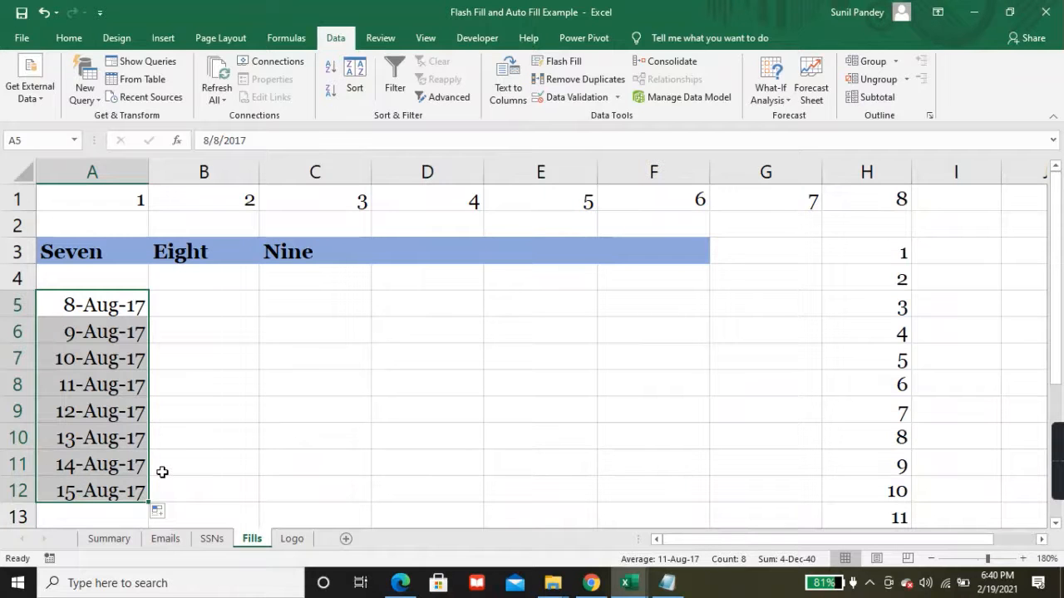
click(170, 513)
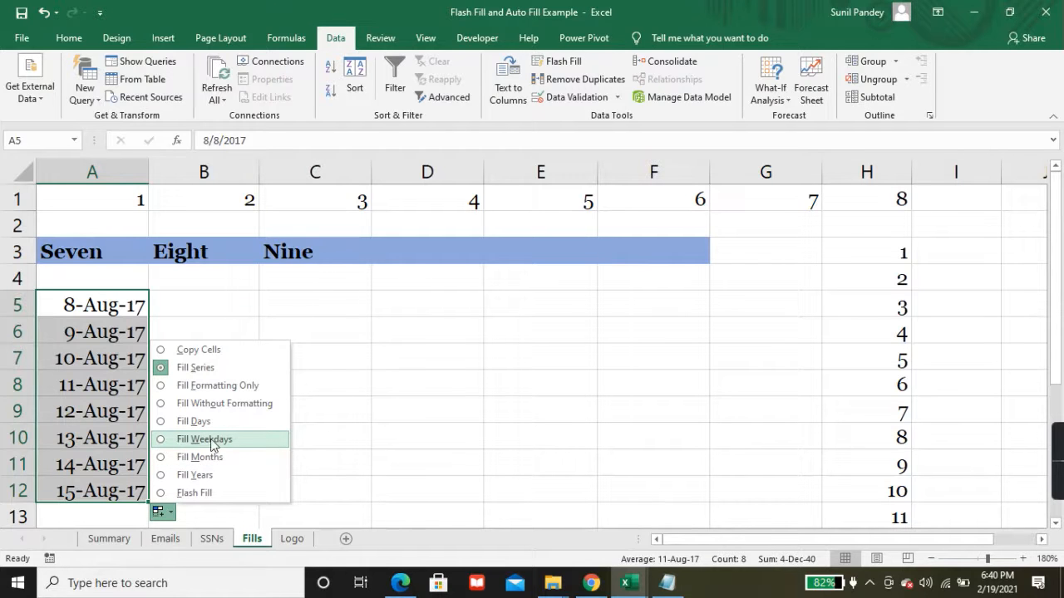
click(163, 440)
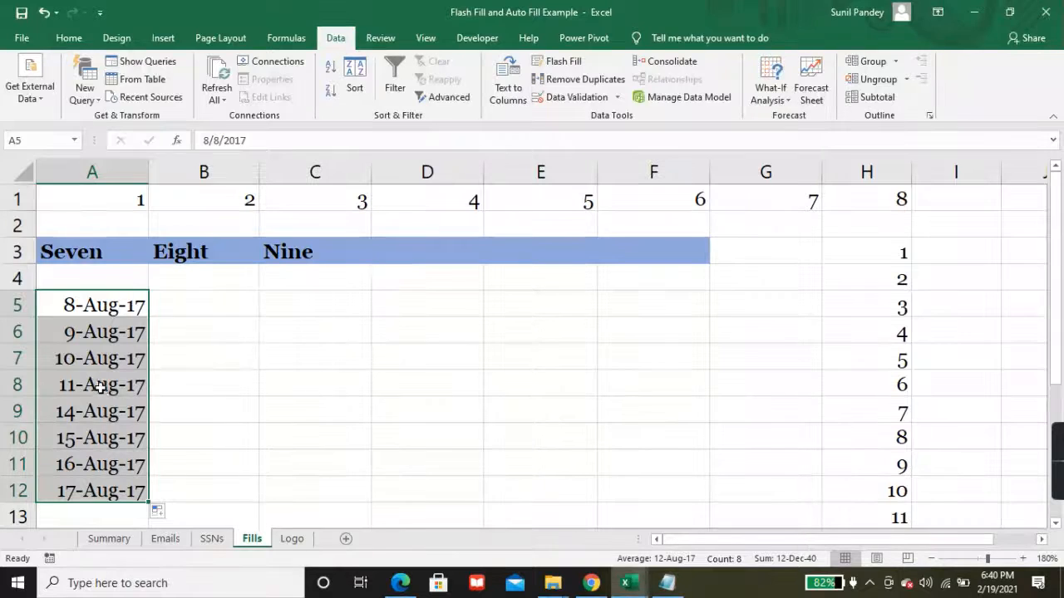
Step: Extend the date series from 17-Aug-17 down to row 20 as weekdays only
scroll(158, 427, down, 2)
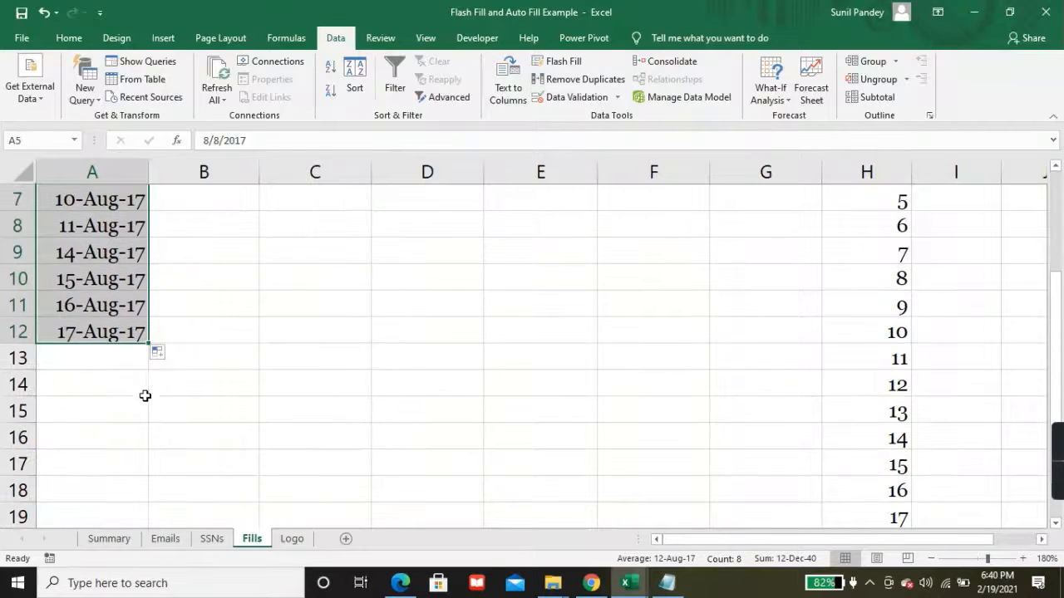
drag(149, 342, 143, 467)
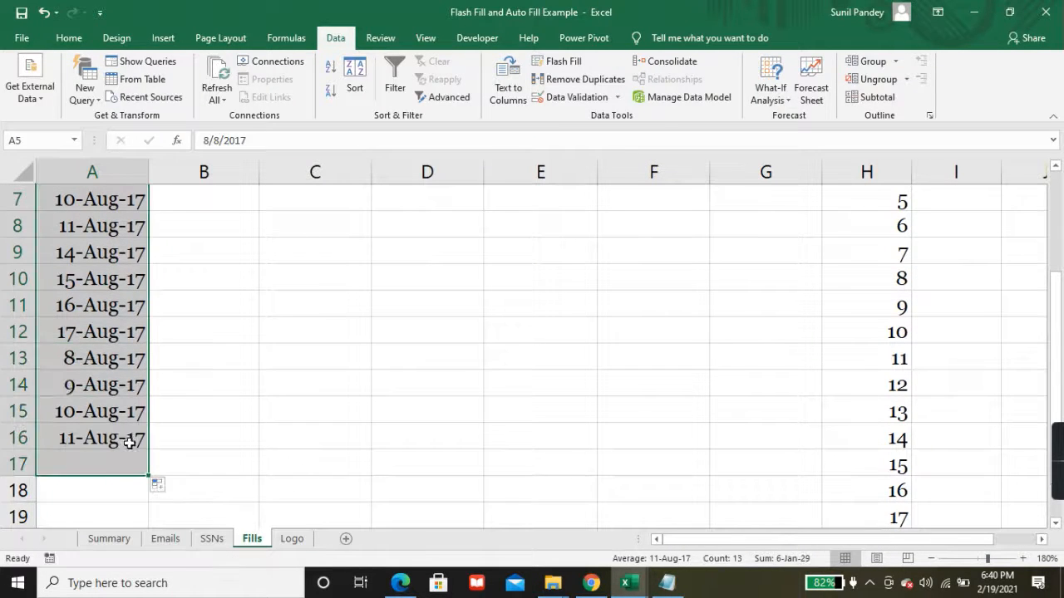
click(103, 357)
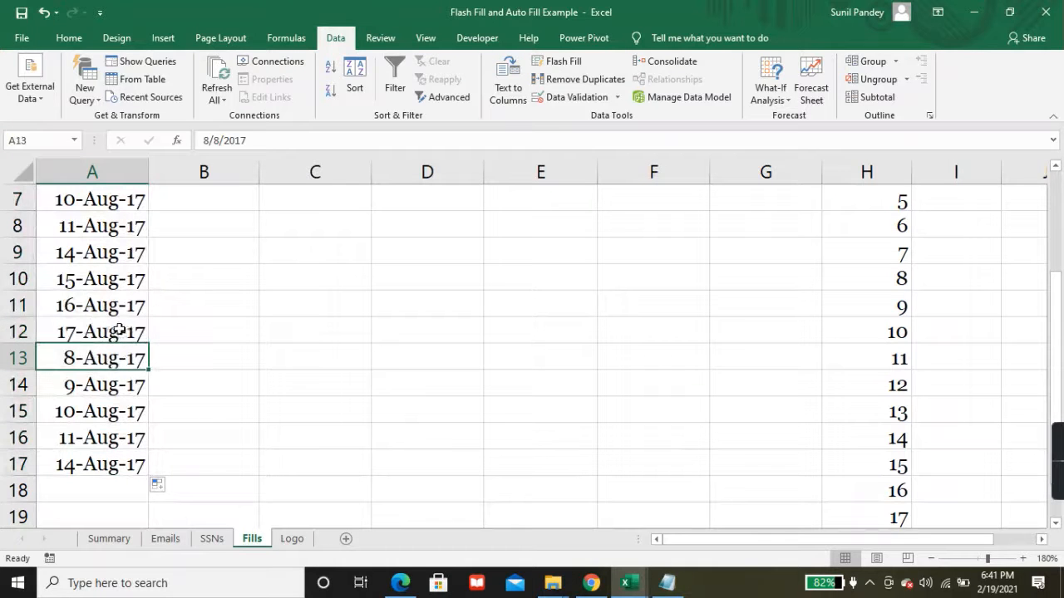
click(128, 331)
drag(148, 340, 140, 469)
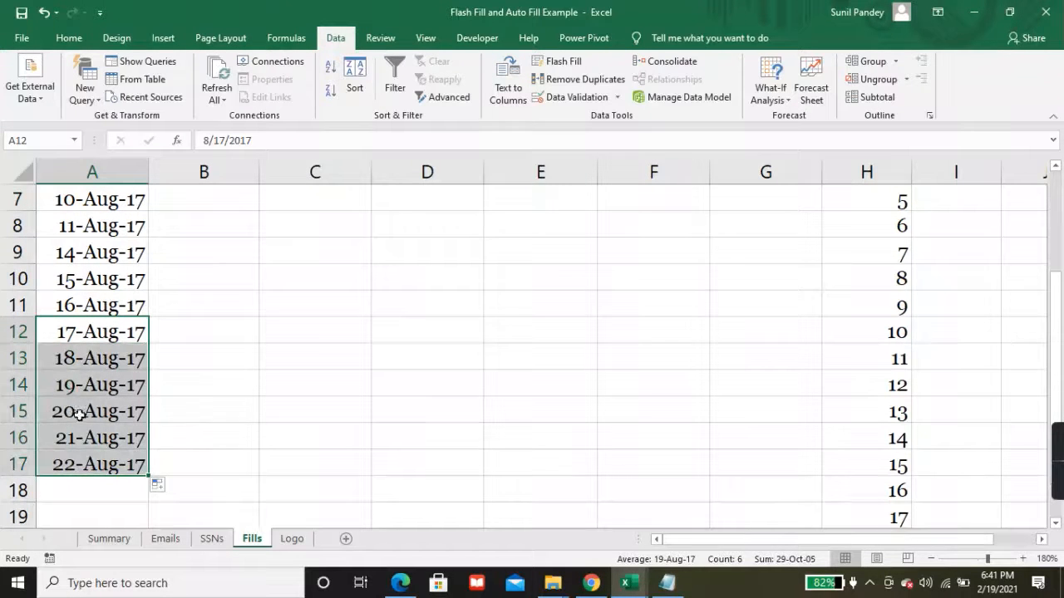
scroll(146, 406, down, 1)
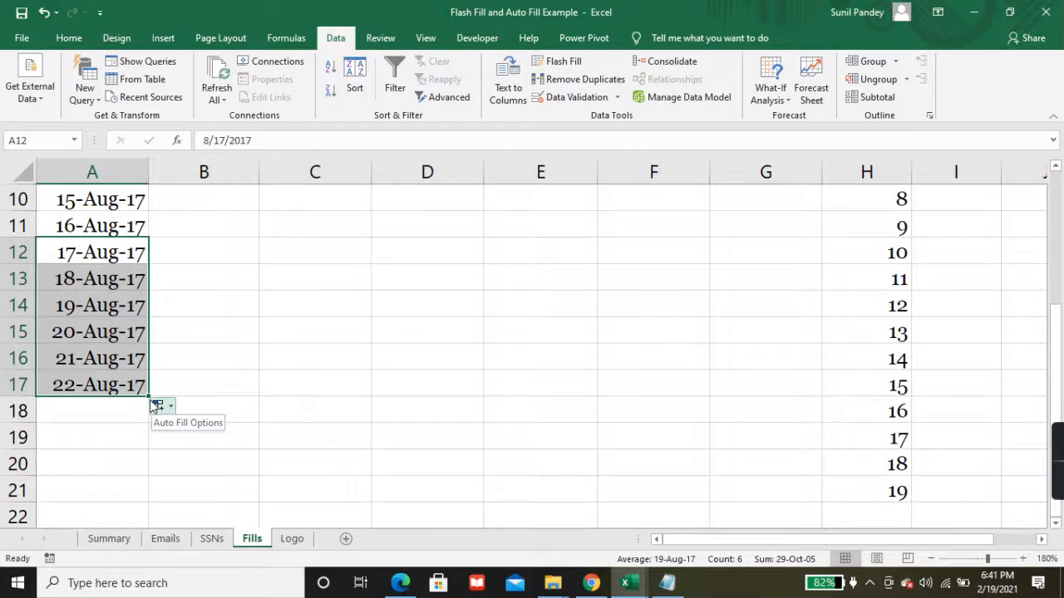
drag(149, 400, 145, 471)
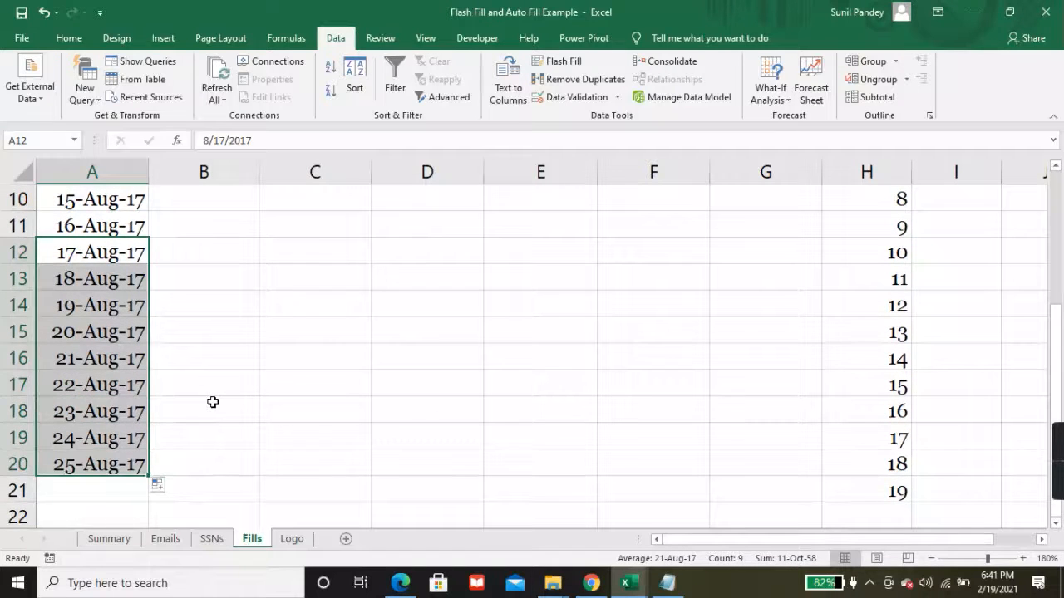
scroll(211, 407, down, 1)
click(160, 409)
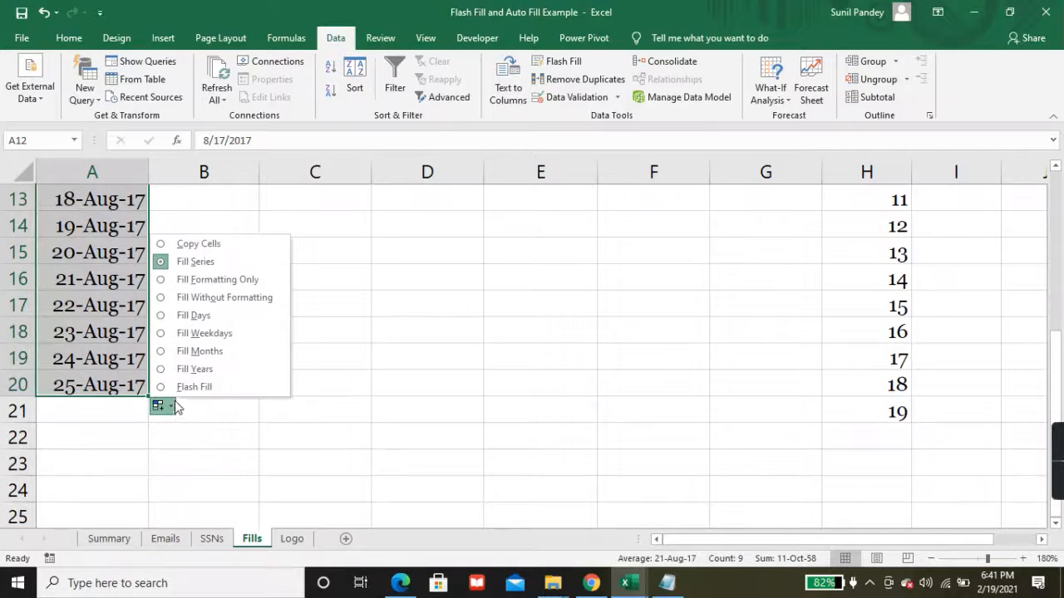
click(159, 333)
scroll(155, 330, up, 1)
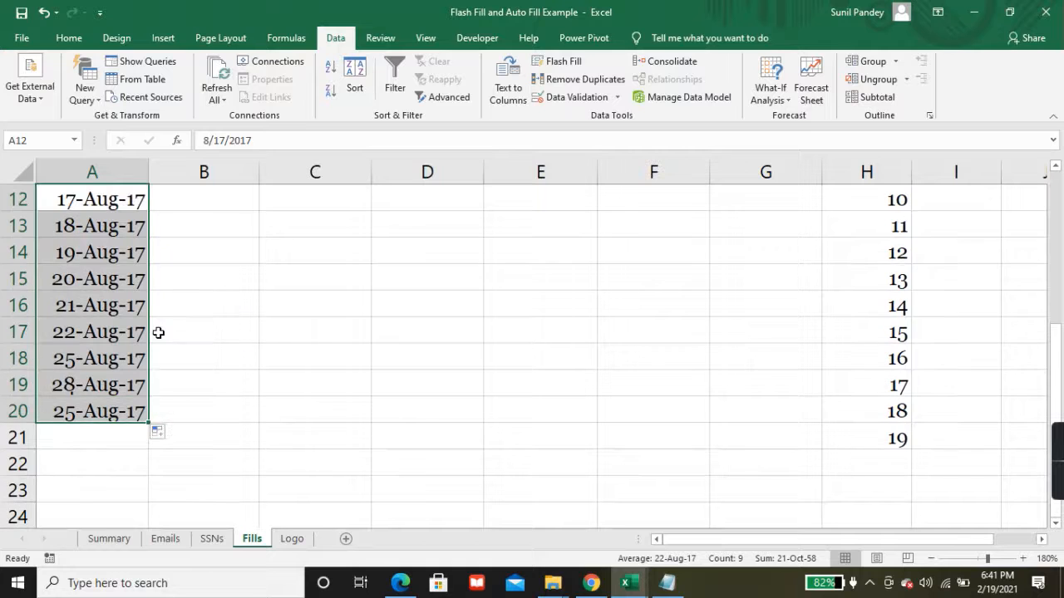
Step: Check the weekend-skipping dates, then clear everything from A6 down, leaving 8-Aug-17 in A5
click(75, 338)
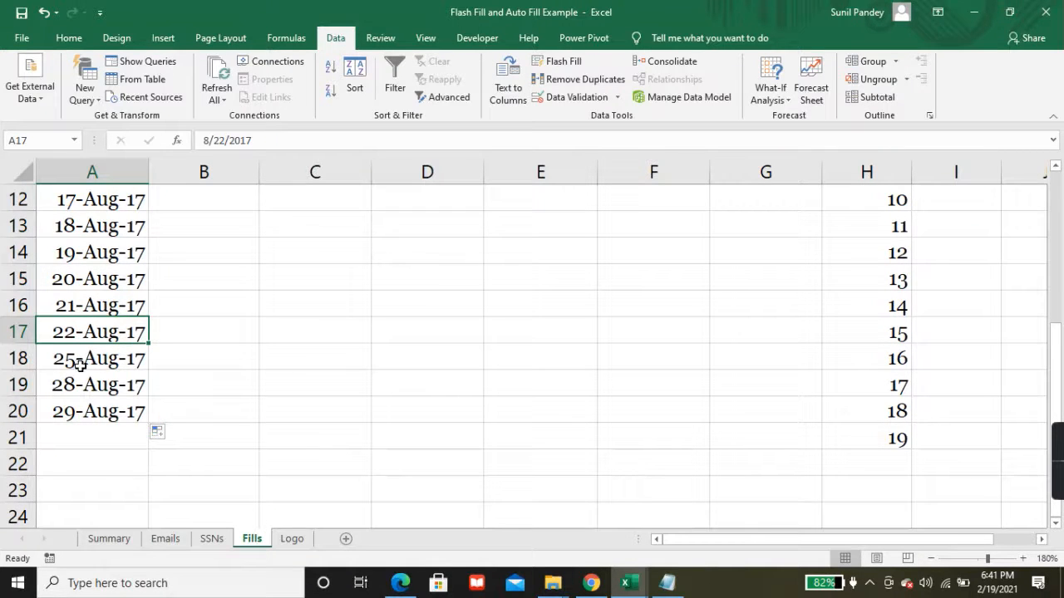
click(75, 361)
click(79, 381)
scroll(86, 382, up, 4)
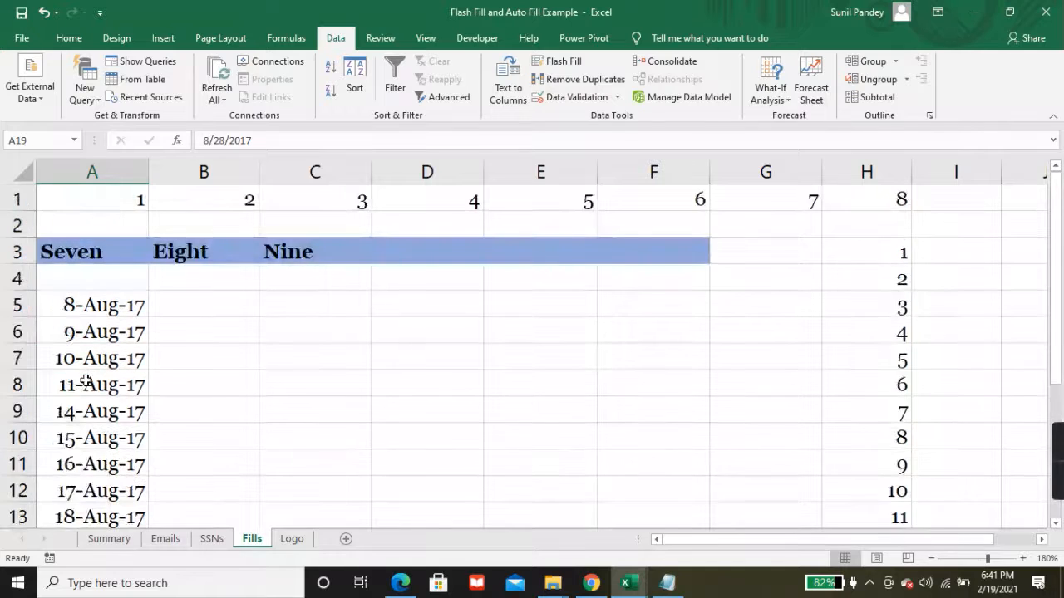
click(95, 332)
key(ctrl+shift+Down)
key(Delete)
scroll(95, 332, up, 2)
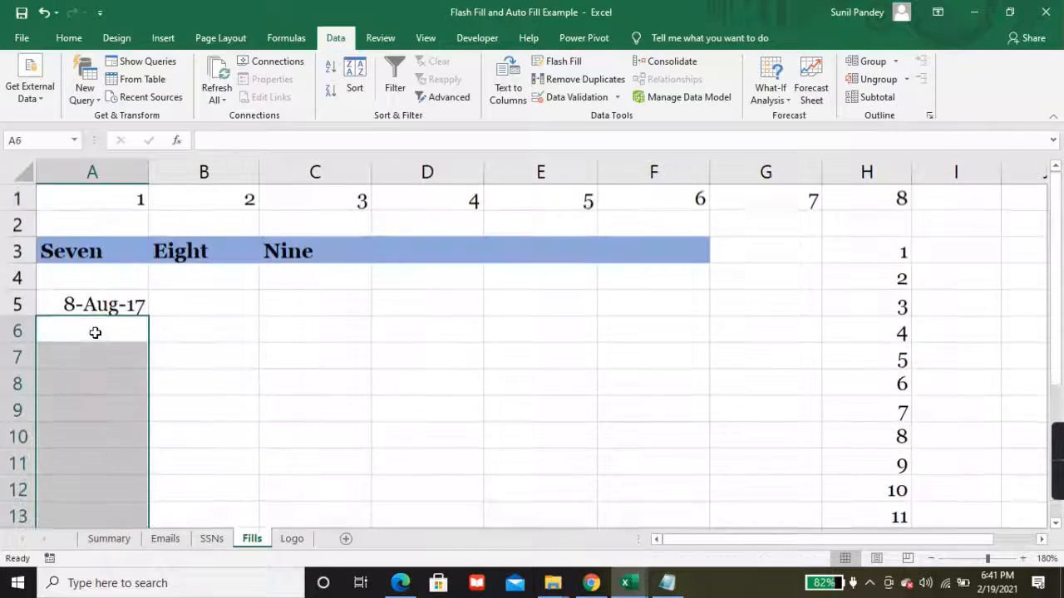
Step: Enter Sun in cell C5 on the Fills sheet
click(109, 538)
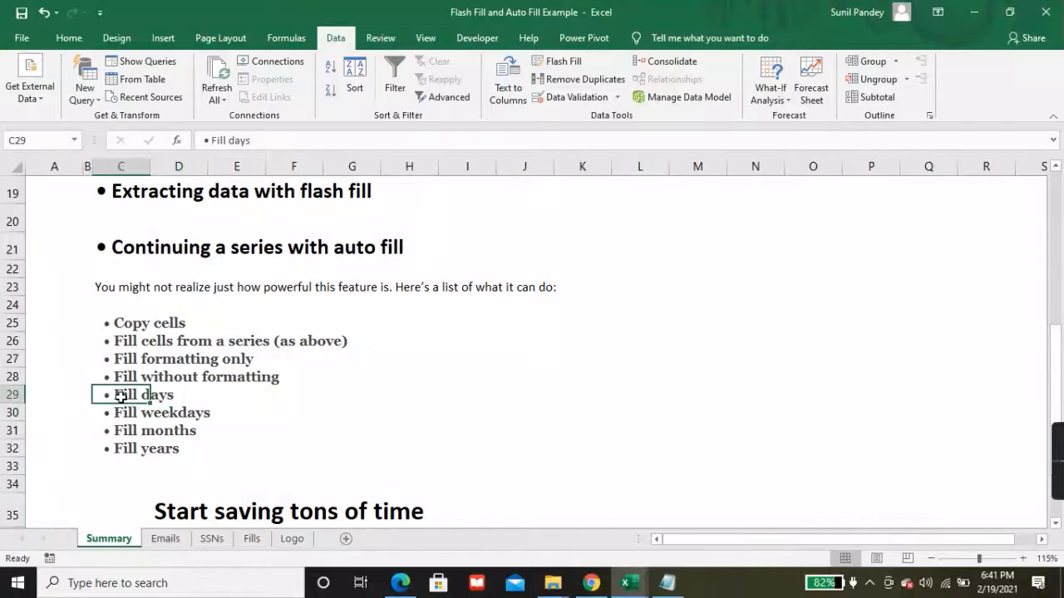
click(252, 539)
click(286, 300)
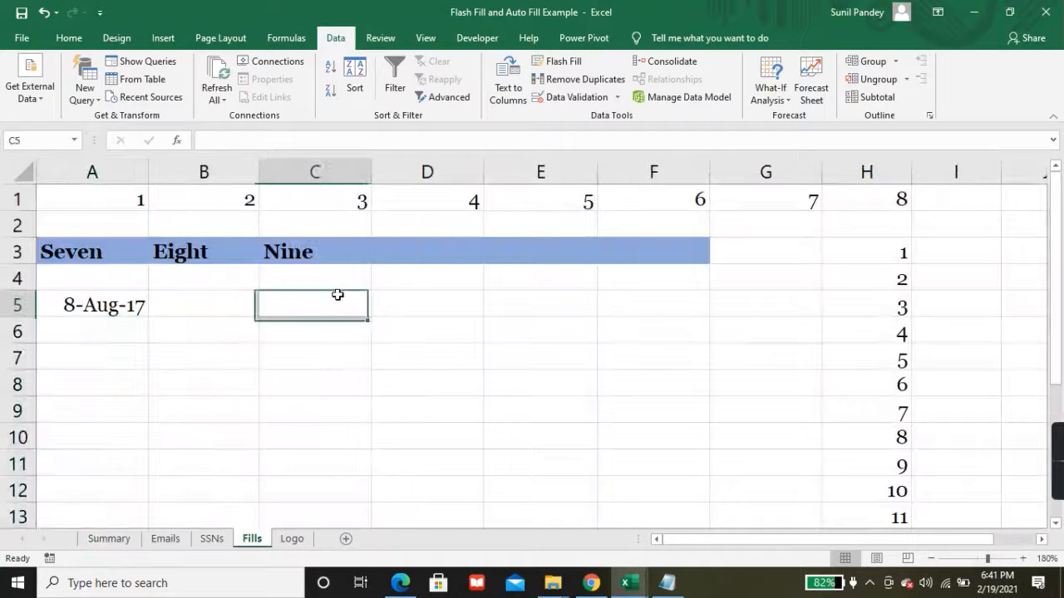
text(Su)
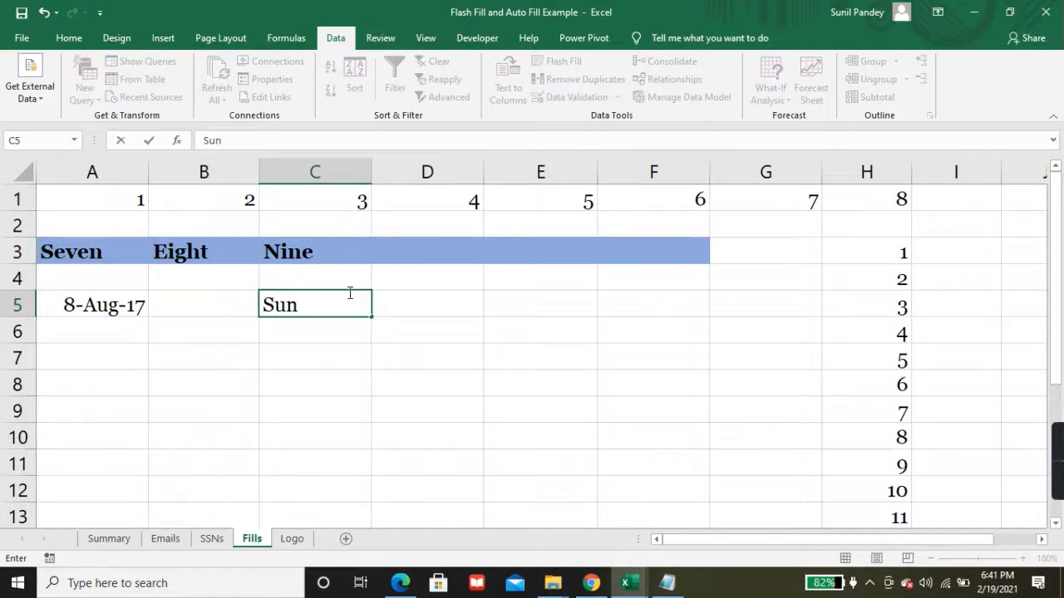
text(n)
key(Return)
key(Return)
Step: Auto-fill C5 across to G5 so it reads Sun, Mon, Tue, Wed, Thu
click(340, 302)
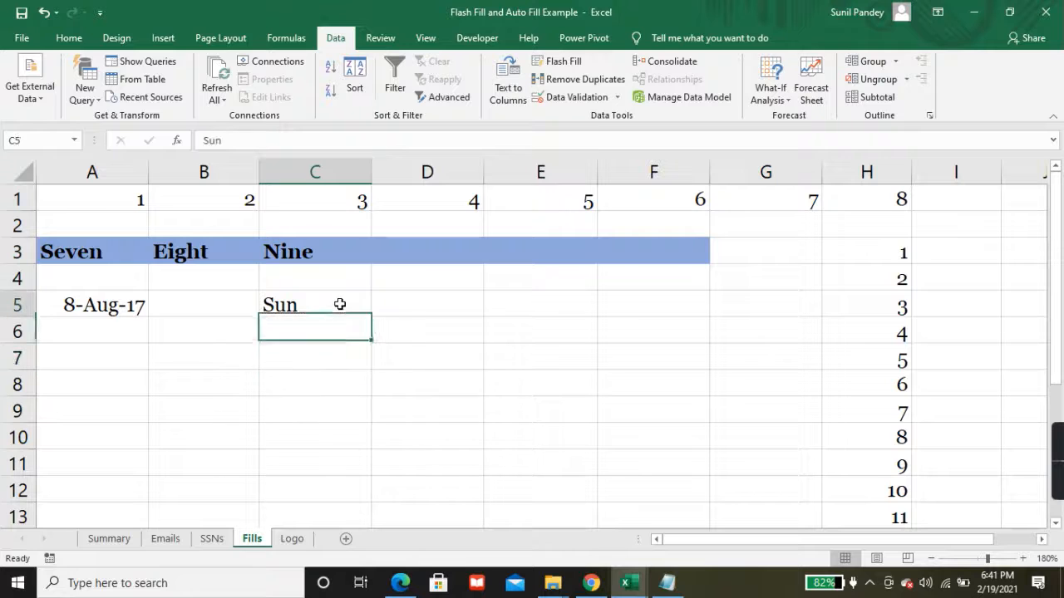
drag(371, 317, 617, 314)
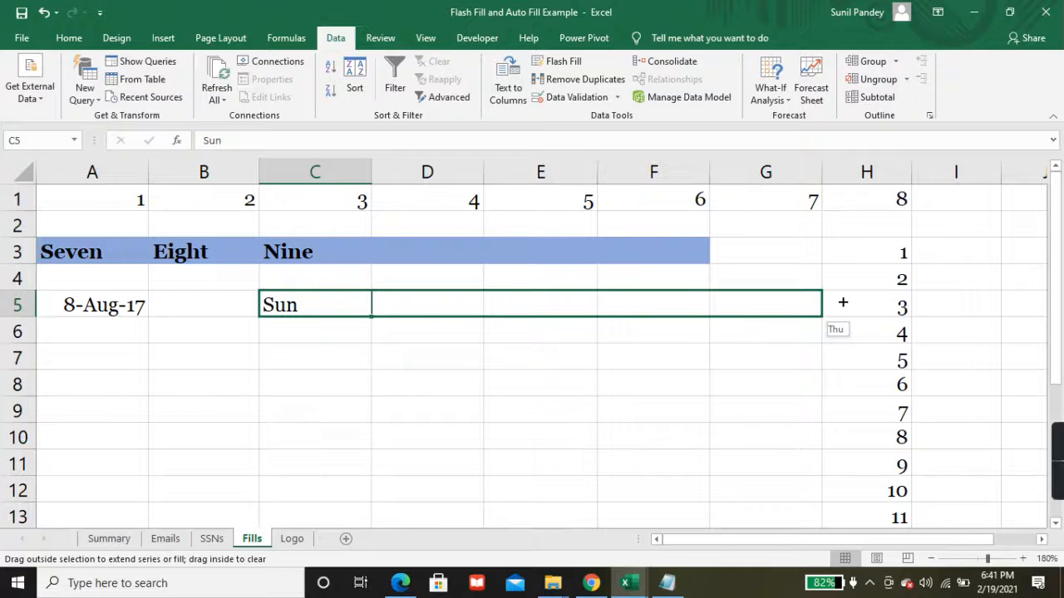
drag(843, 302, 843, 304)
click(841, 329)
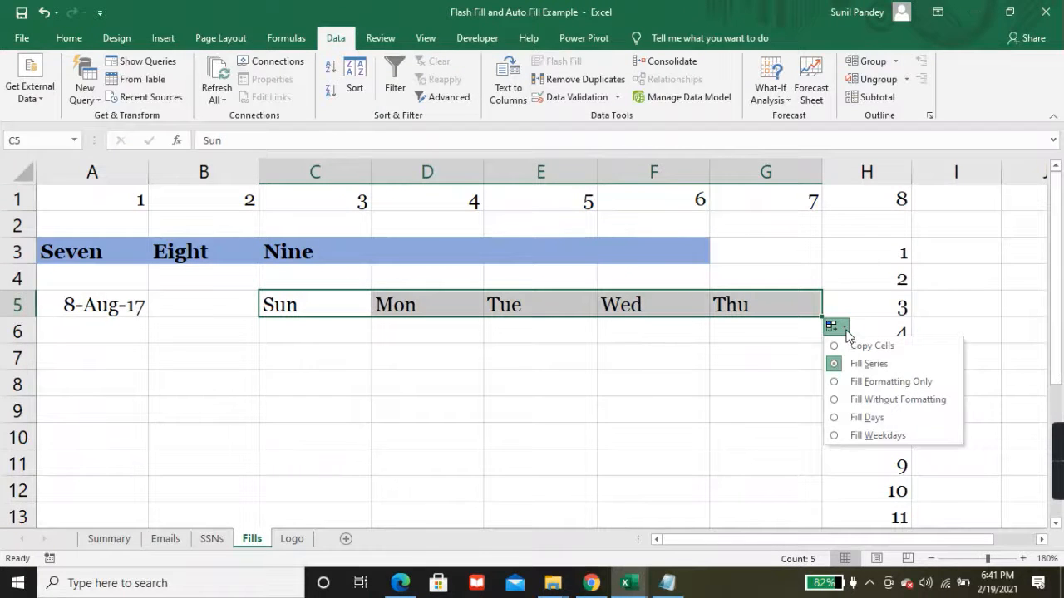
click(839, 418)
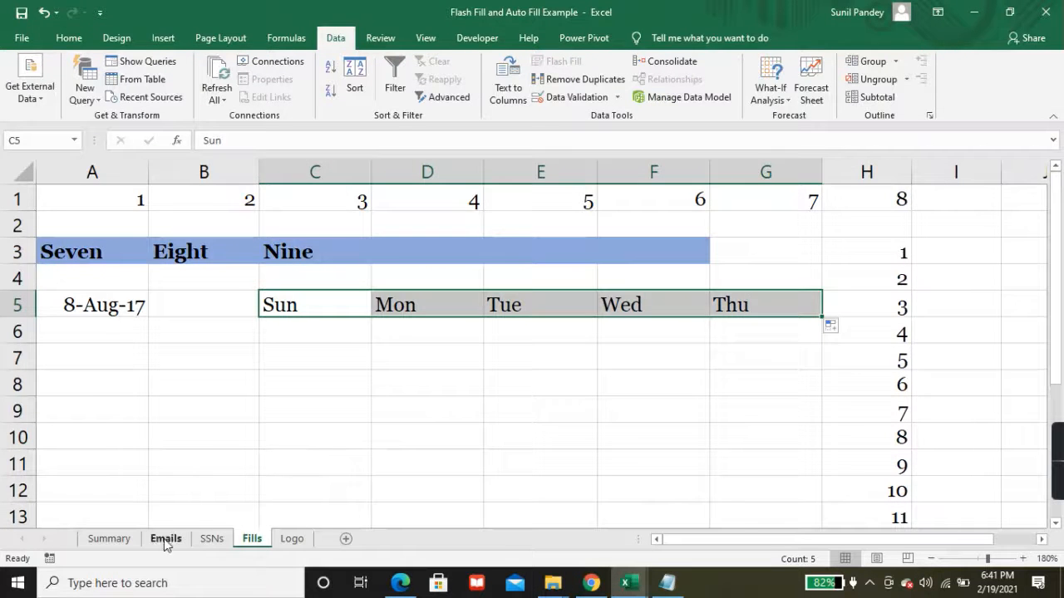
click(109, 538)
Step: Review the Fill months and Fill years items, then enter Jan in B7 on the Fills sheet
click(121, 431)
click(122, 449)
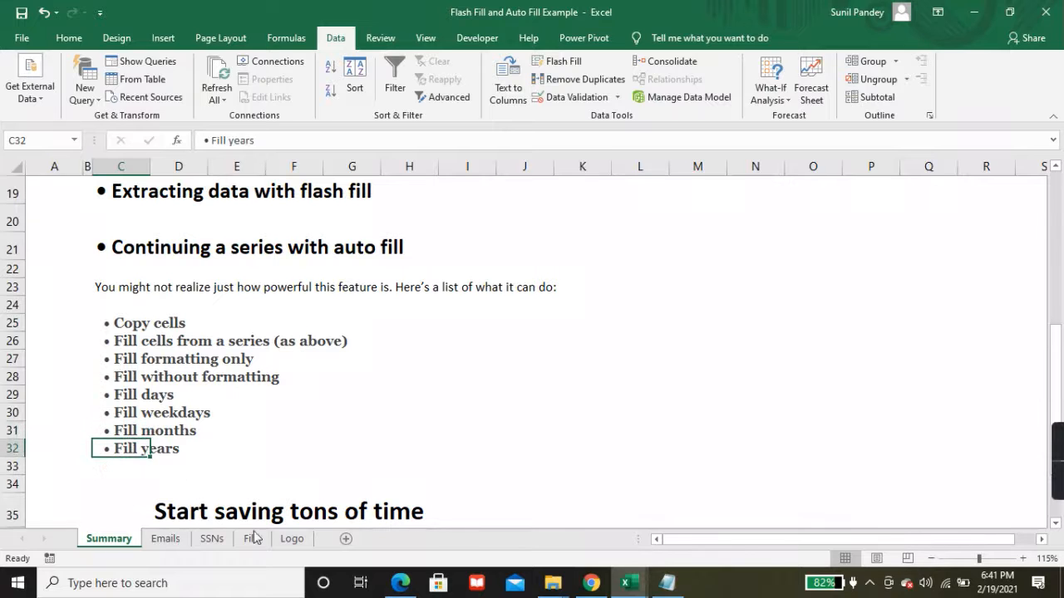
click(254, 538)
click(240, 363)
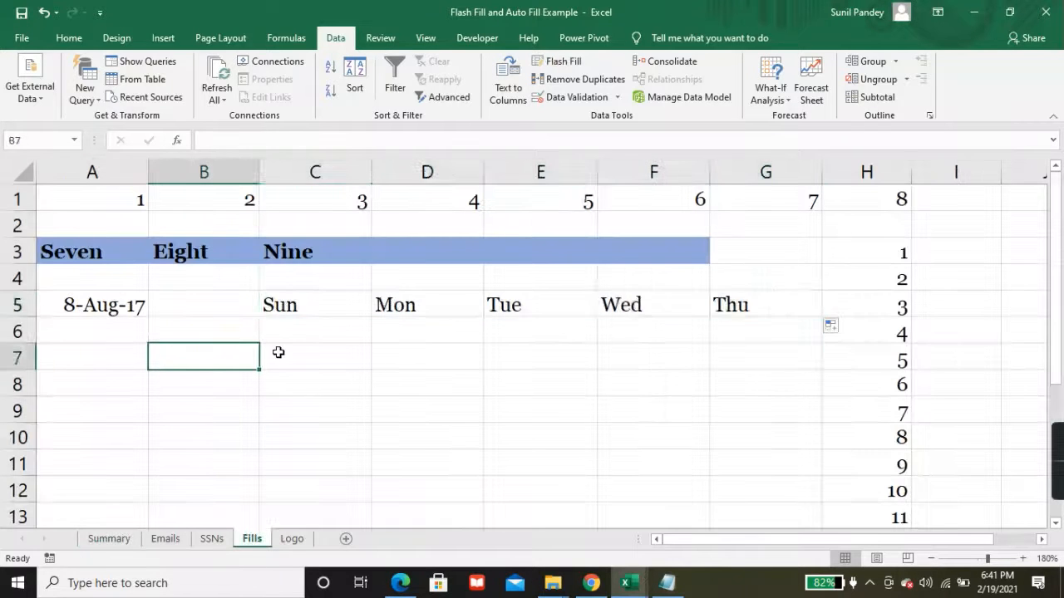
text(Jan)
key(Return)
Step: Auto-fill B7 down to B15 with the months Jan through Sep
click(240, 349)
drag(260, 370, 253, 497)
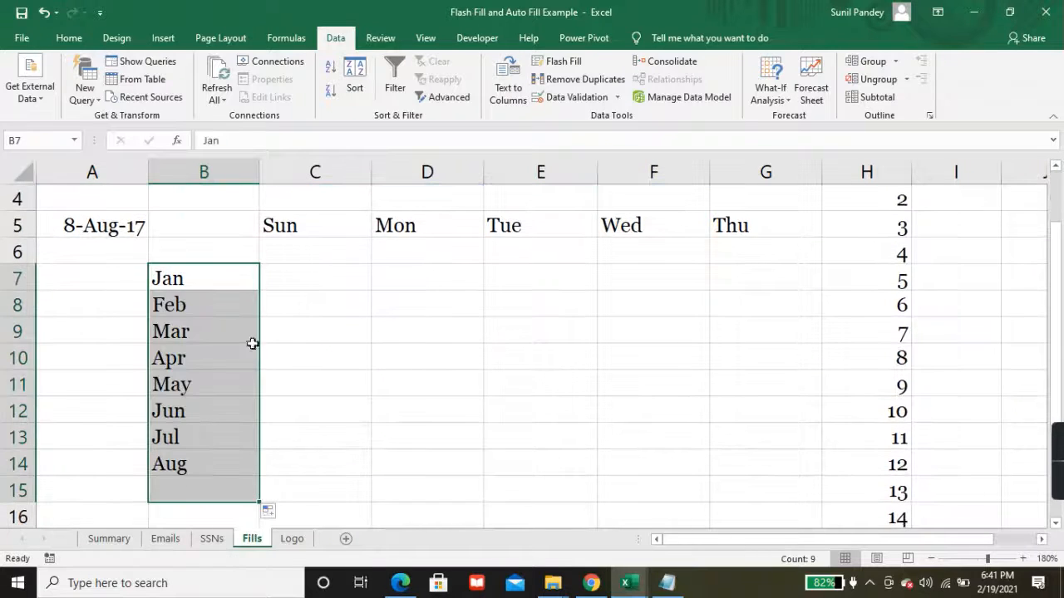
click(279, 513)
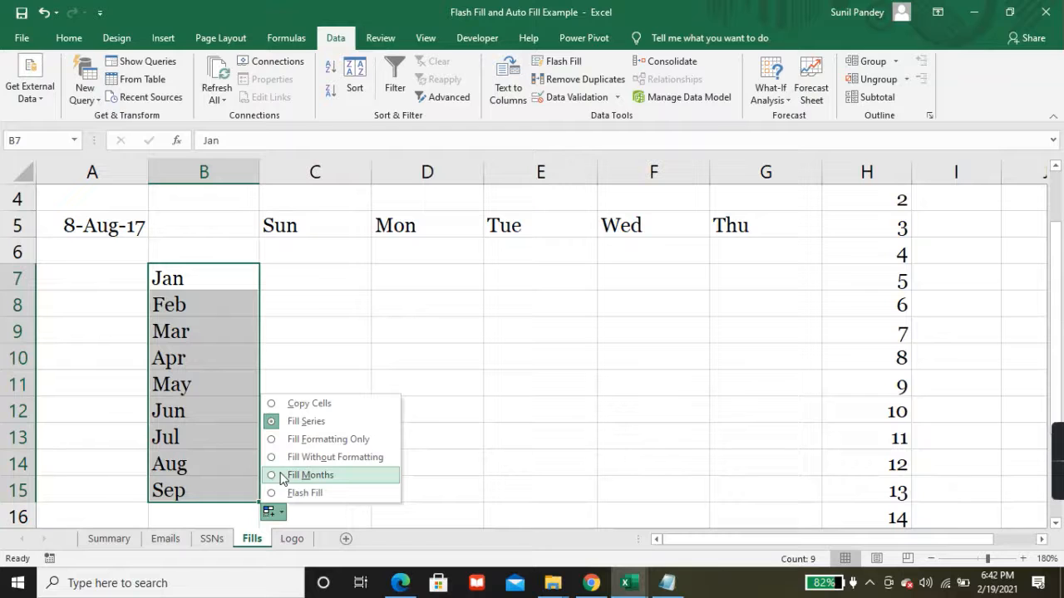
click(291, 314)
click(219, 275)
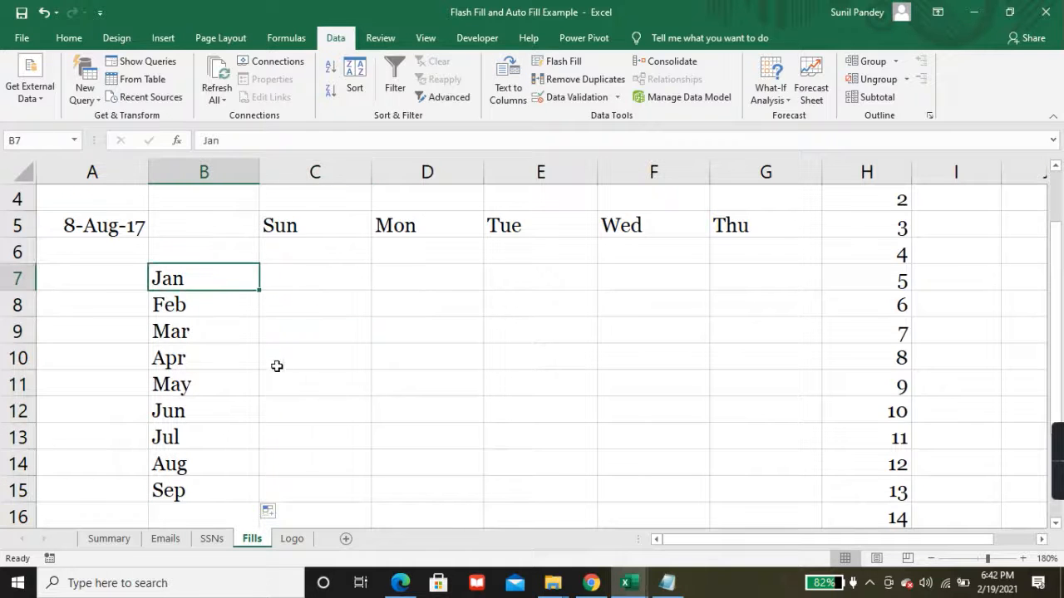
scroll(302, 403, up, 1)
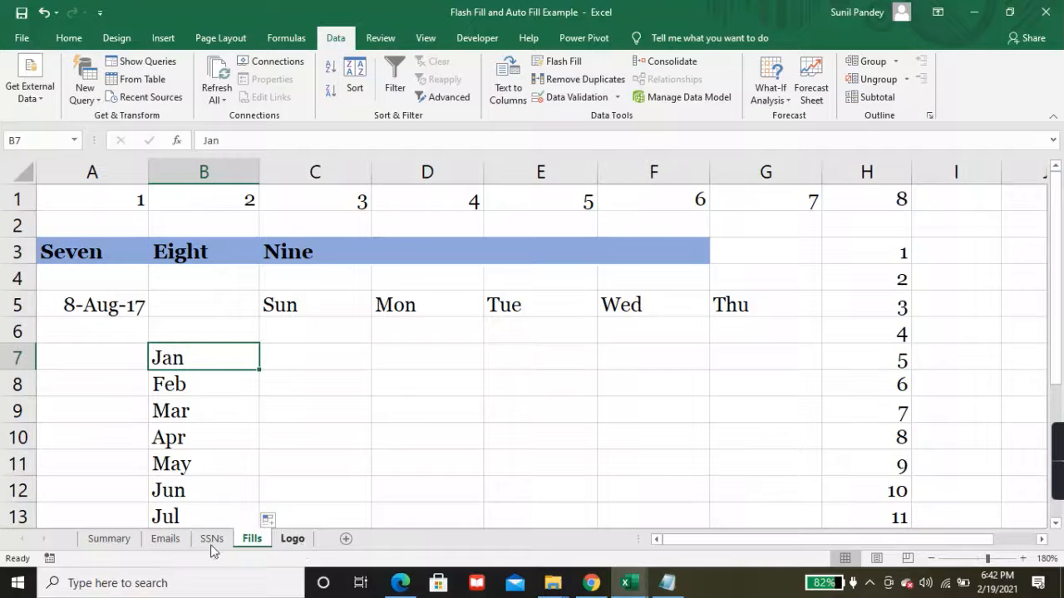
Step: Cycle through the Summary, Fills and Logo sheets, ending at the top of the Summary guide
click(124, 541)
scroll(186, 483, up, 6)
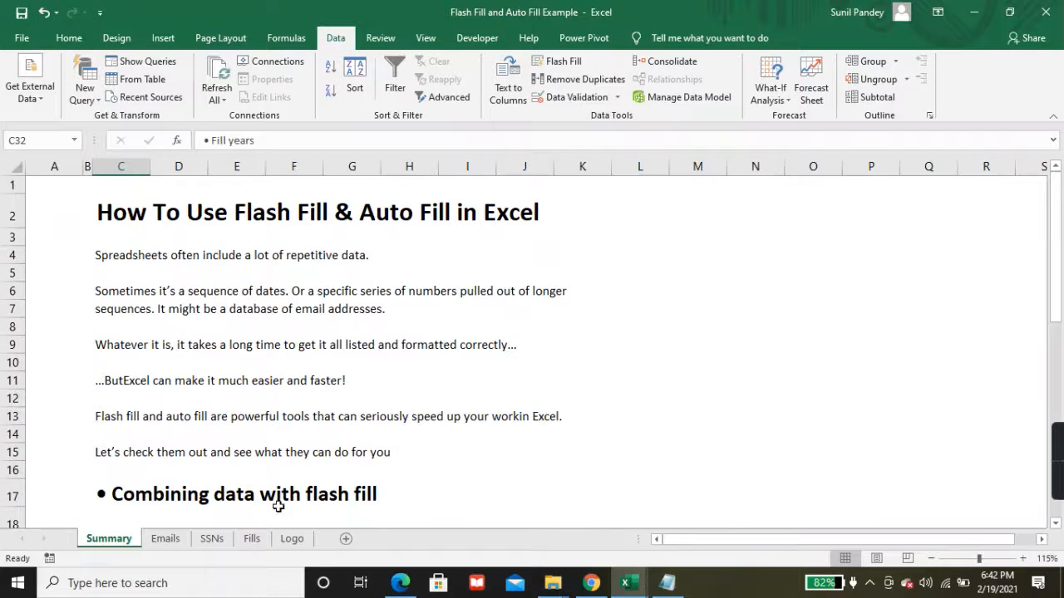
click(251, 538)
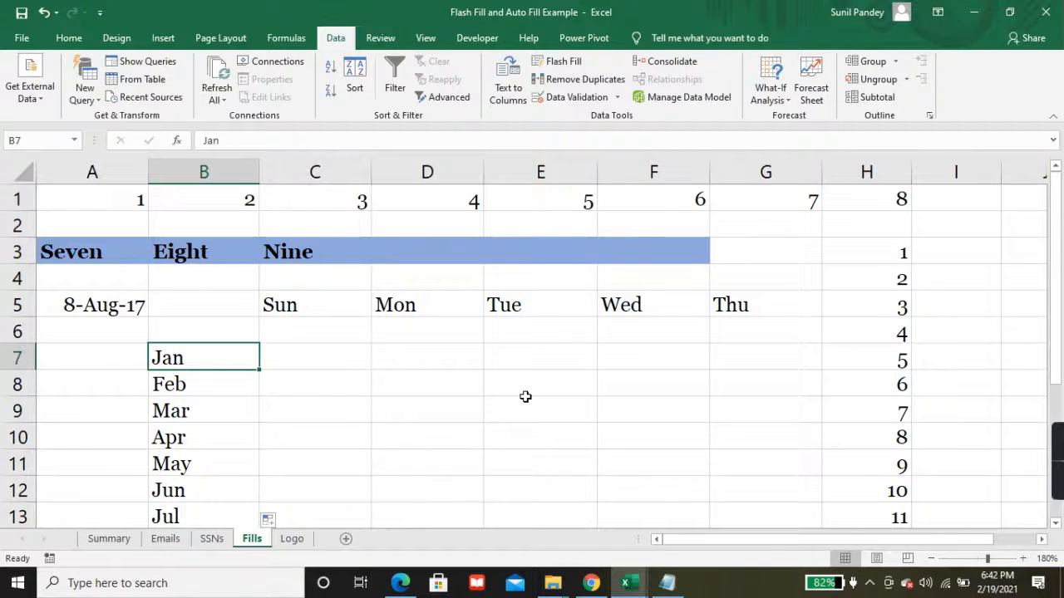
click(297, 540)
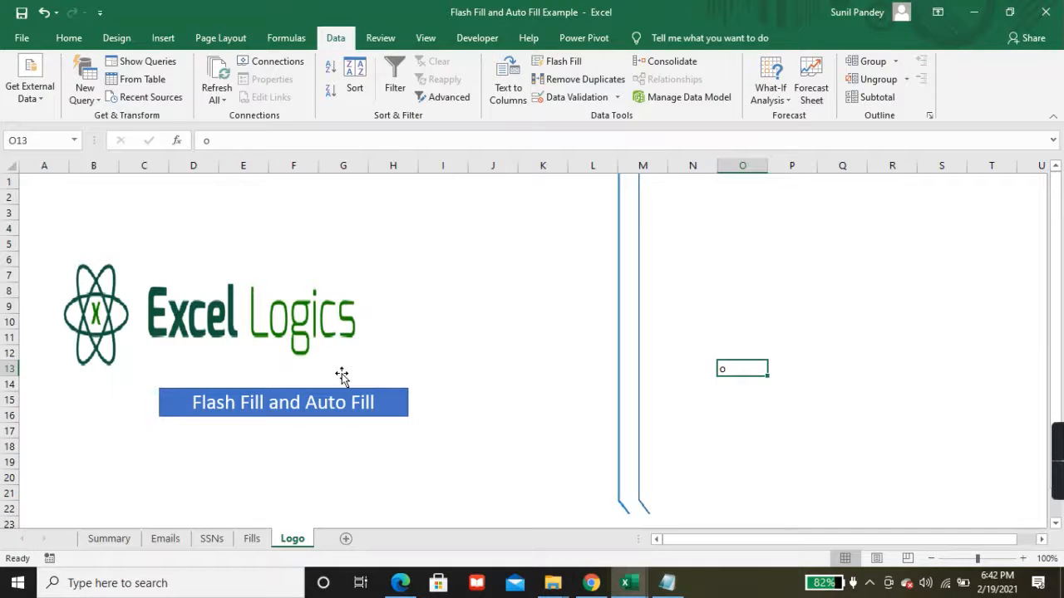
click(108, 538)
ctrl+scroll(582, 402, up, 1)
scroll(582, 401, down, 5)
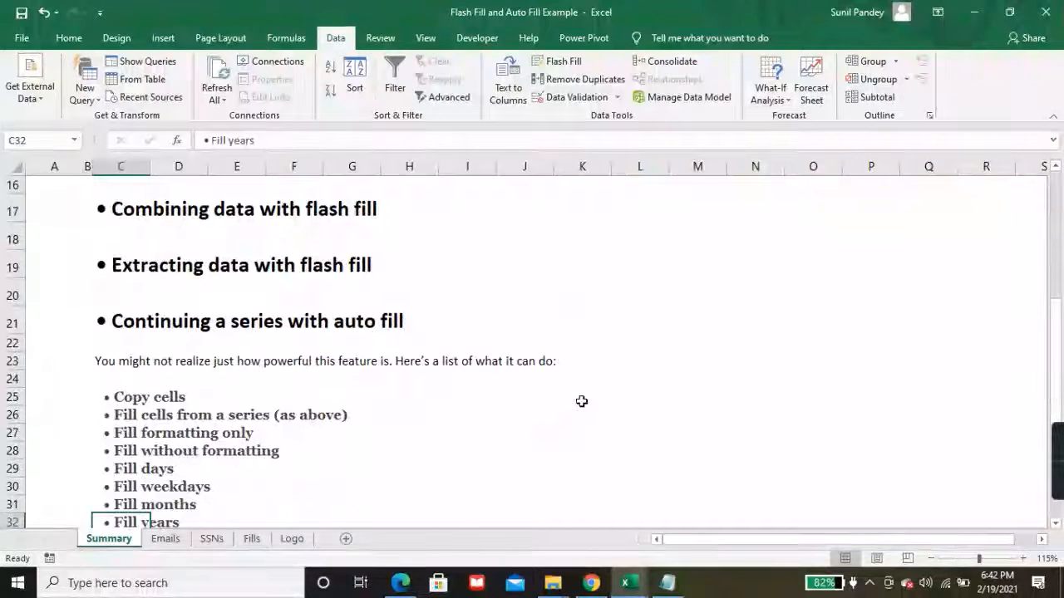
scroll(582, 402, up, 5)
scroll(582, 401, down, 10)
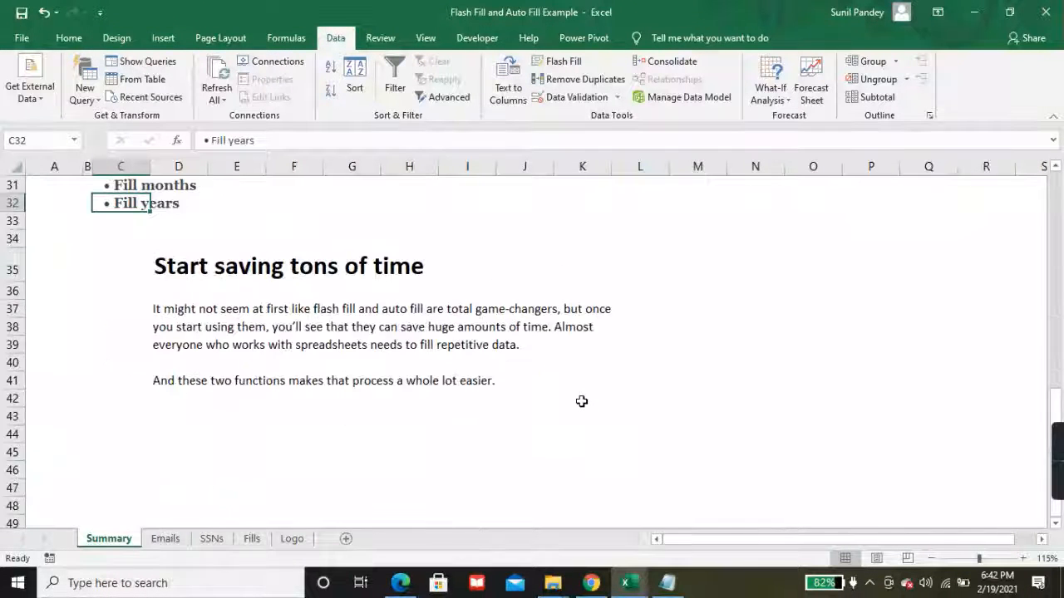
scroll(581, 401, up, 10)
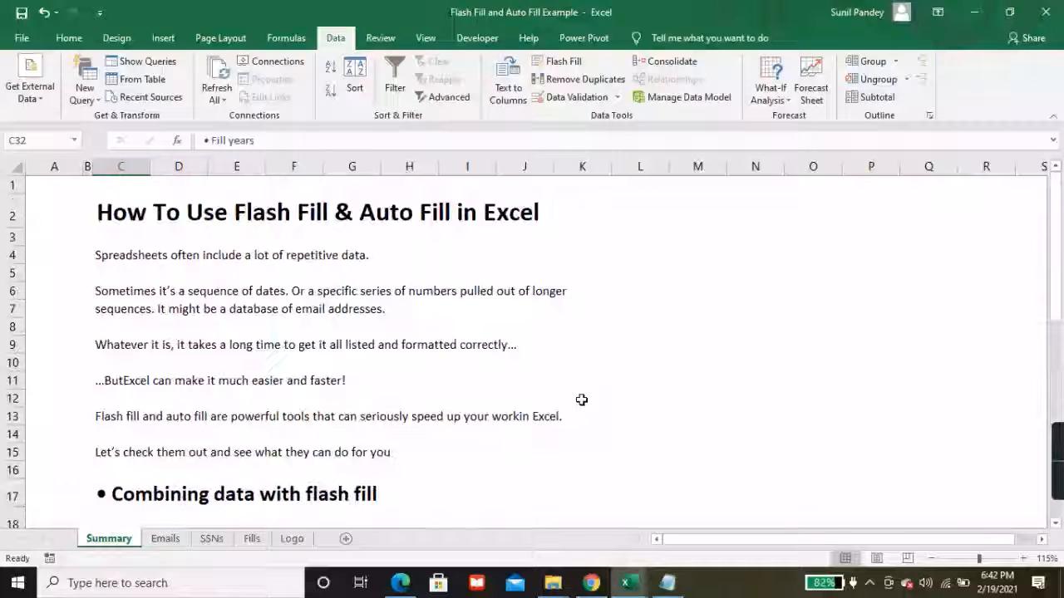